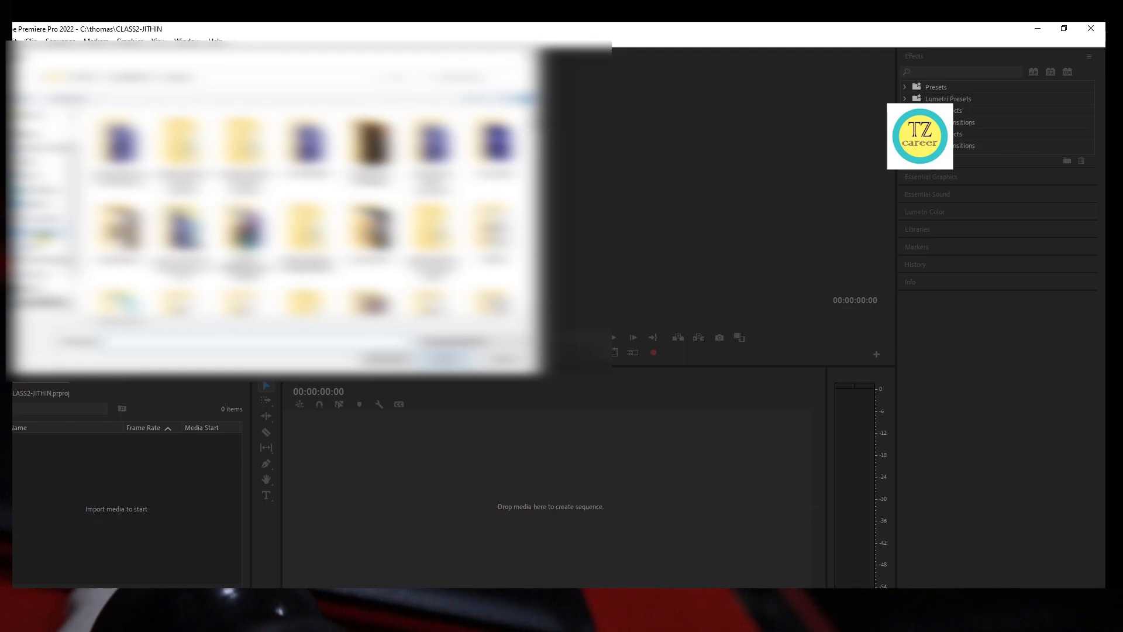
left_click(43, 237)
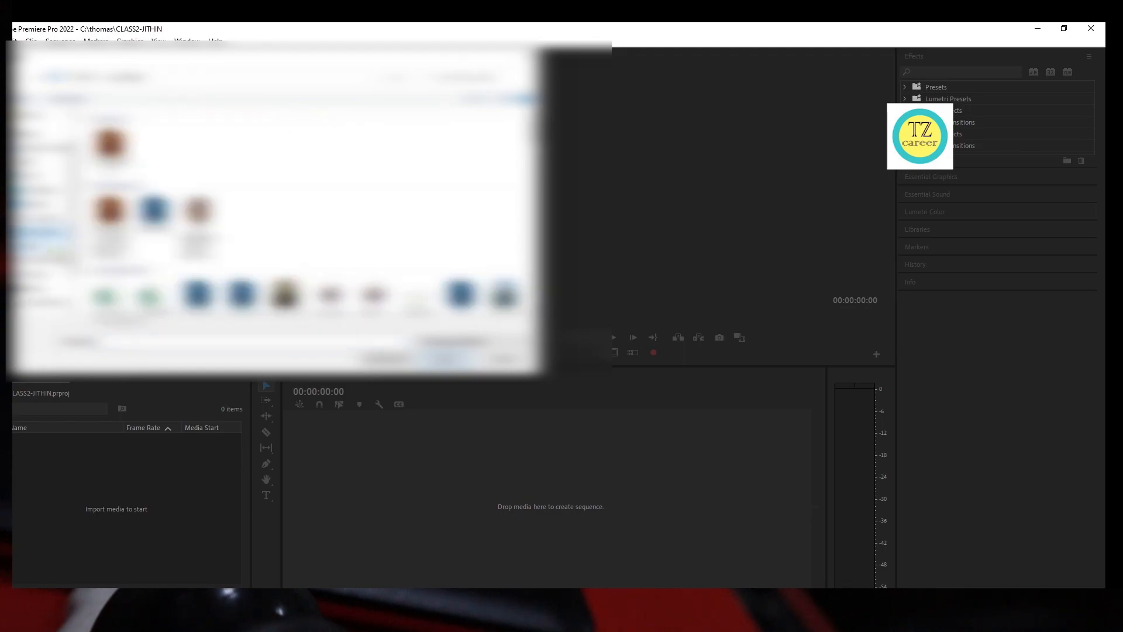
scroll(288, 235, "down", 10)
scroll(386, 261, "down", 4)
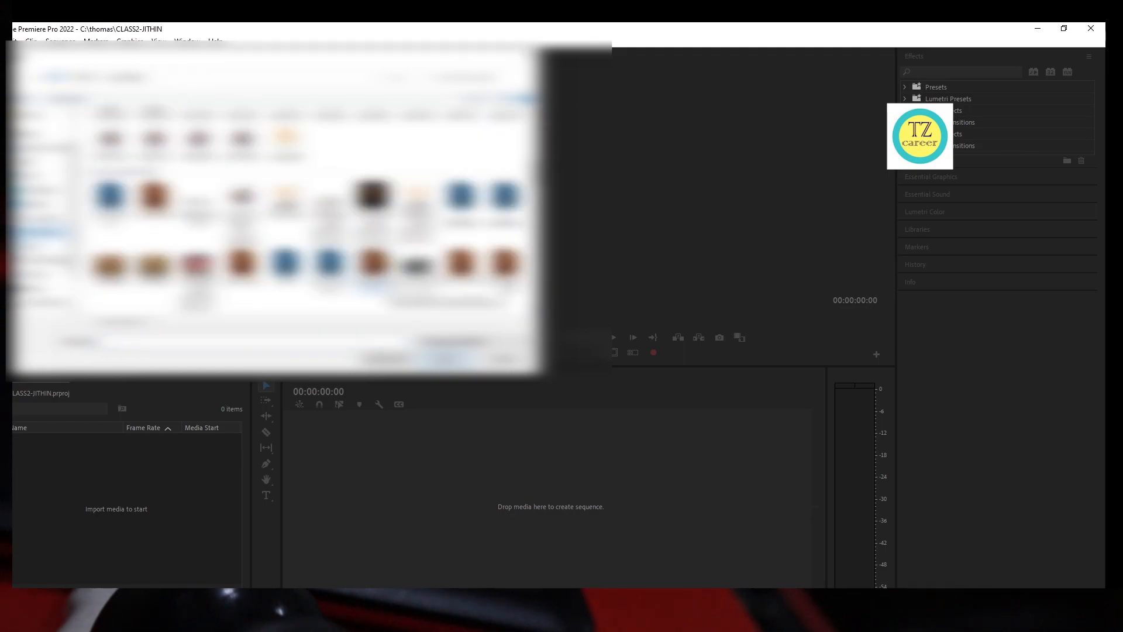
scroll(419, 286, "down", 3)
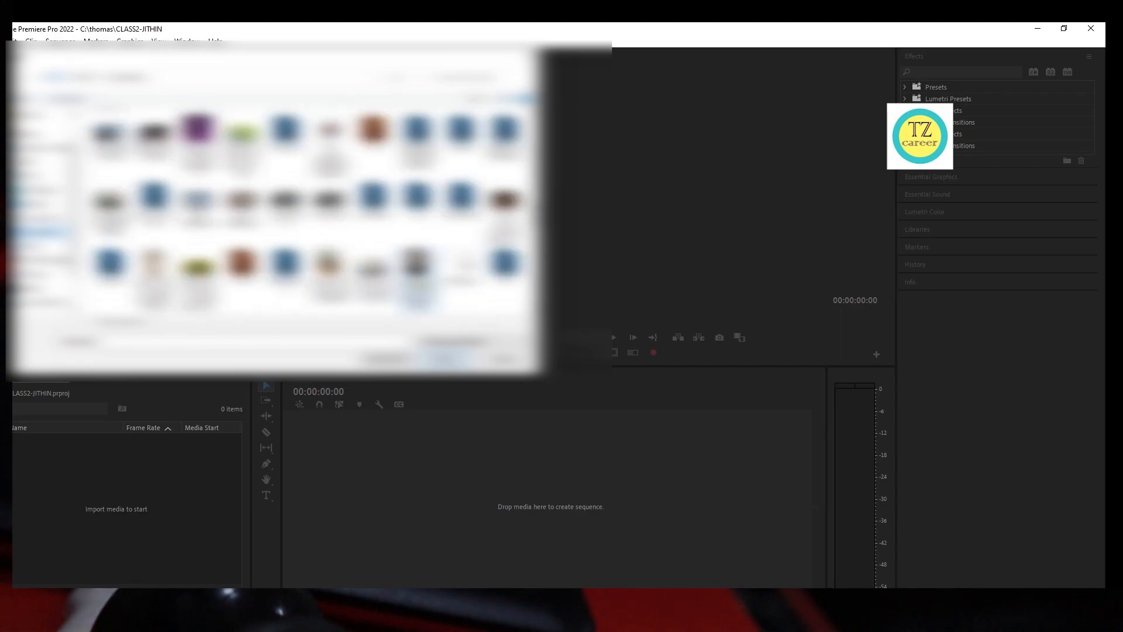
scroll(418, 287, "down", 3)
scroll(325, 246, "up", 3)
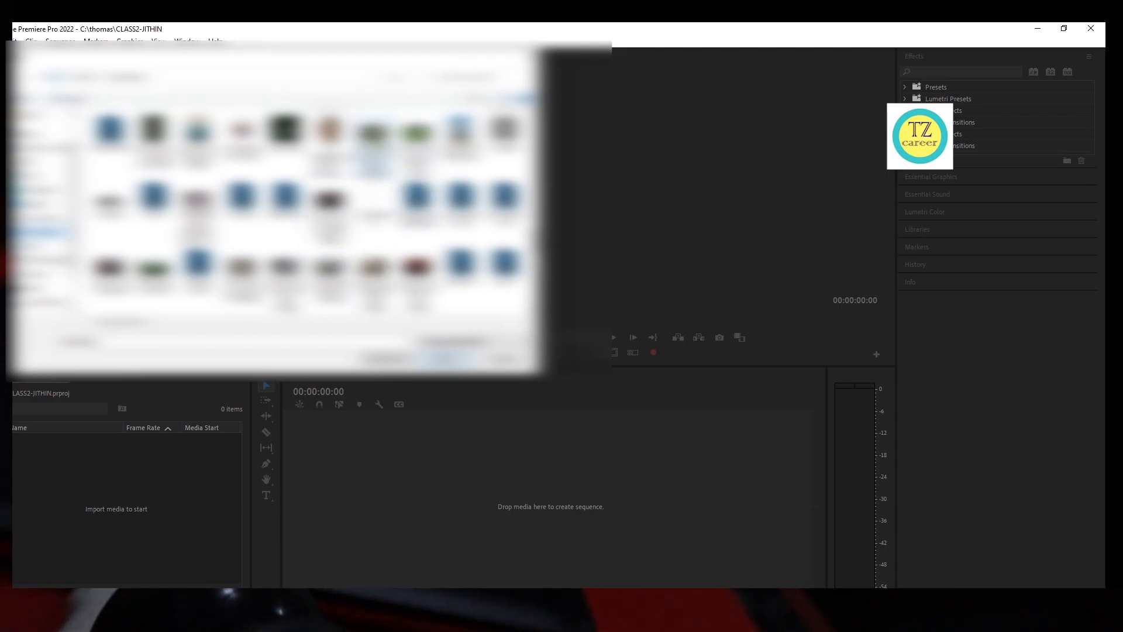
left_click(377, 288)
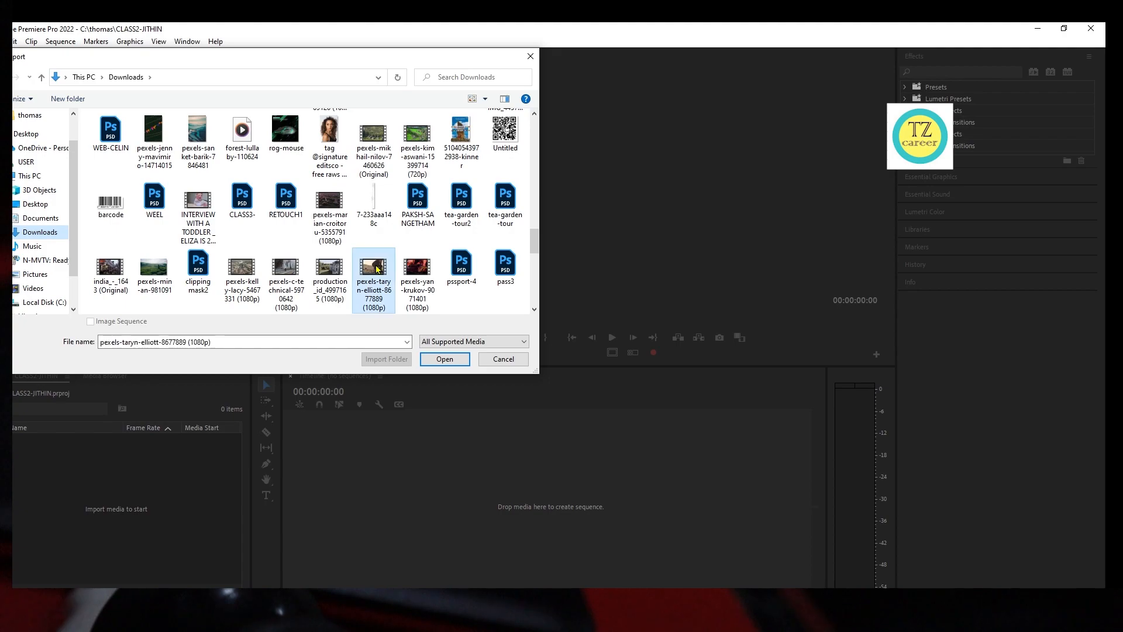
left_click(444, 359)
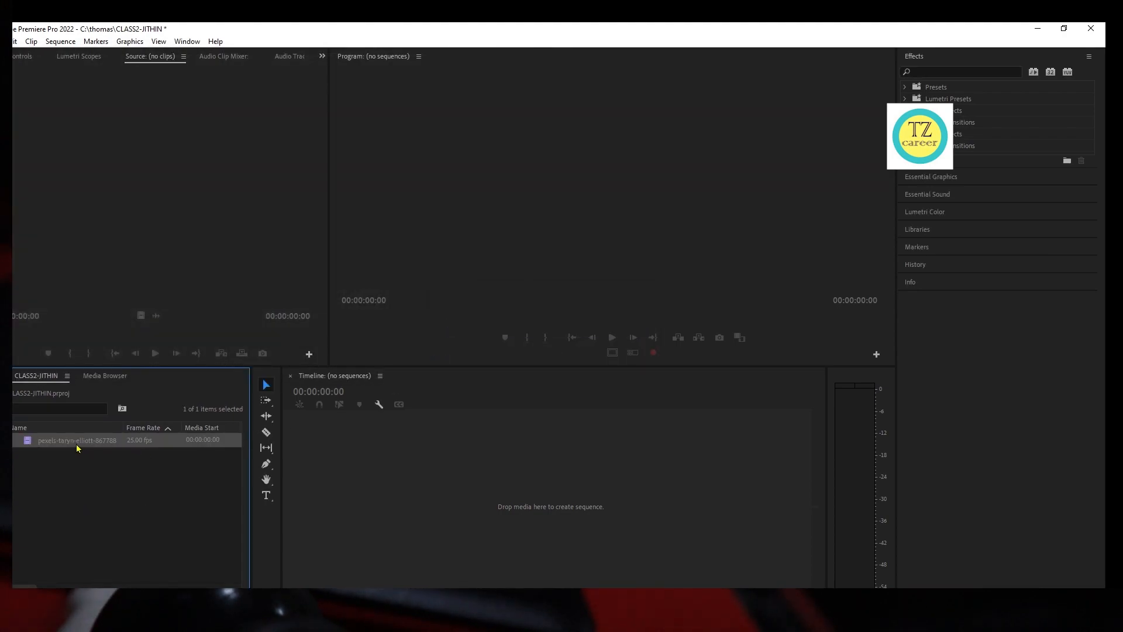
Step: Create a sequence from the imported clip, play it back, and park the playhead at 00:00:02:10
left_click_drag(338, 460, 339, 460)
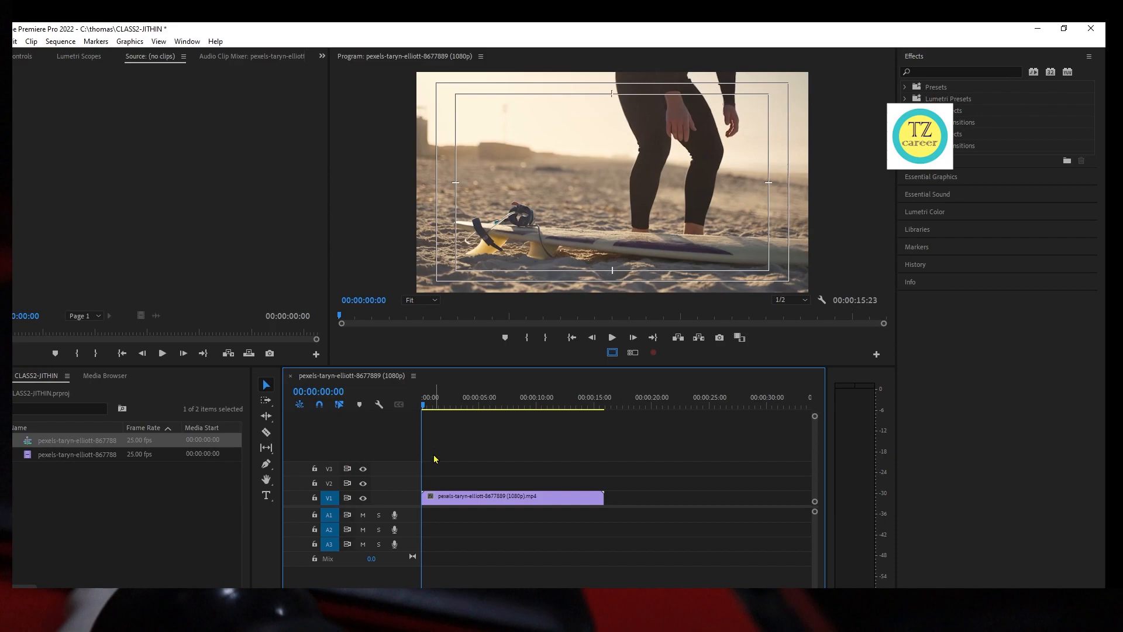
key("space")
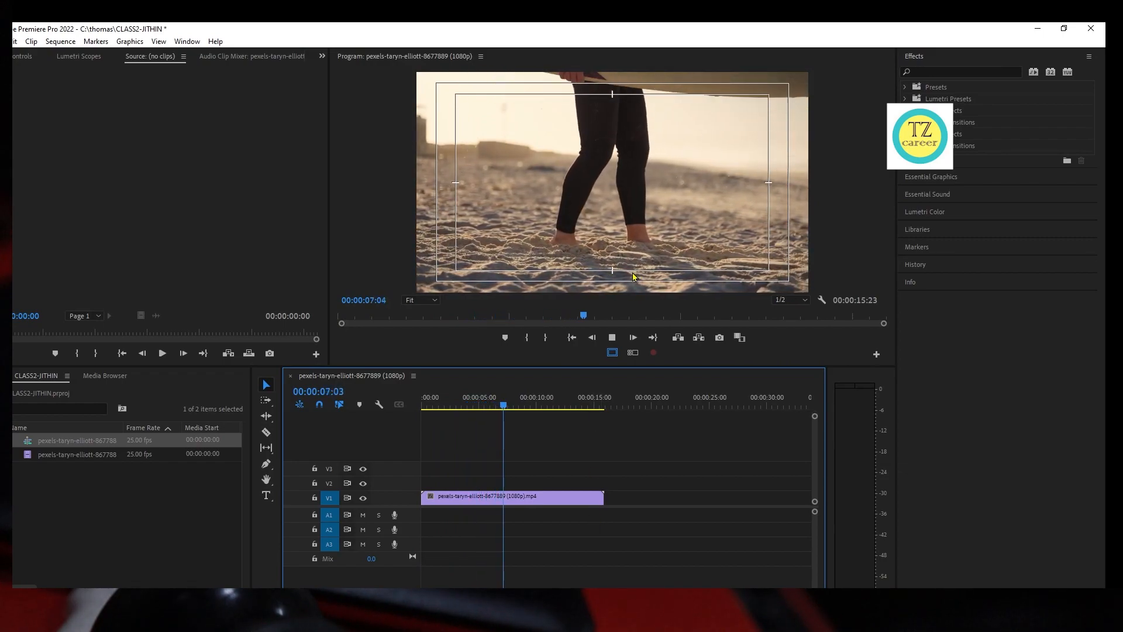
left_click_drag(526, 407, 450, 468)
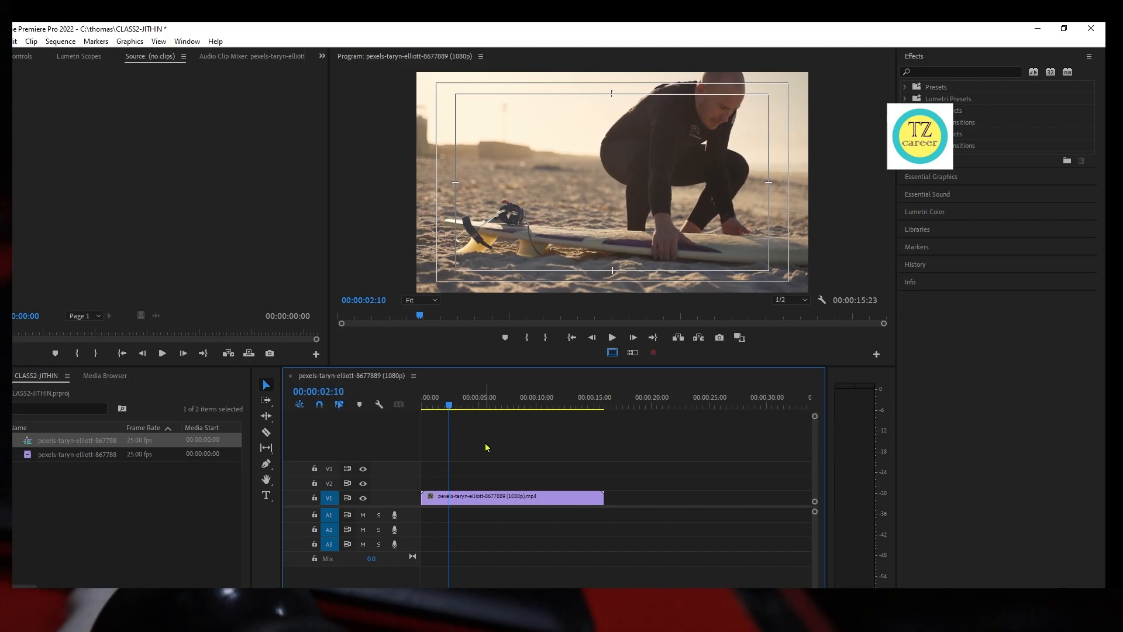
Step: Add the text "Let's Start" over the surfboard with the Type tool, then move the playhead to 00:00:02:17
left_click(267, 495)
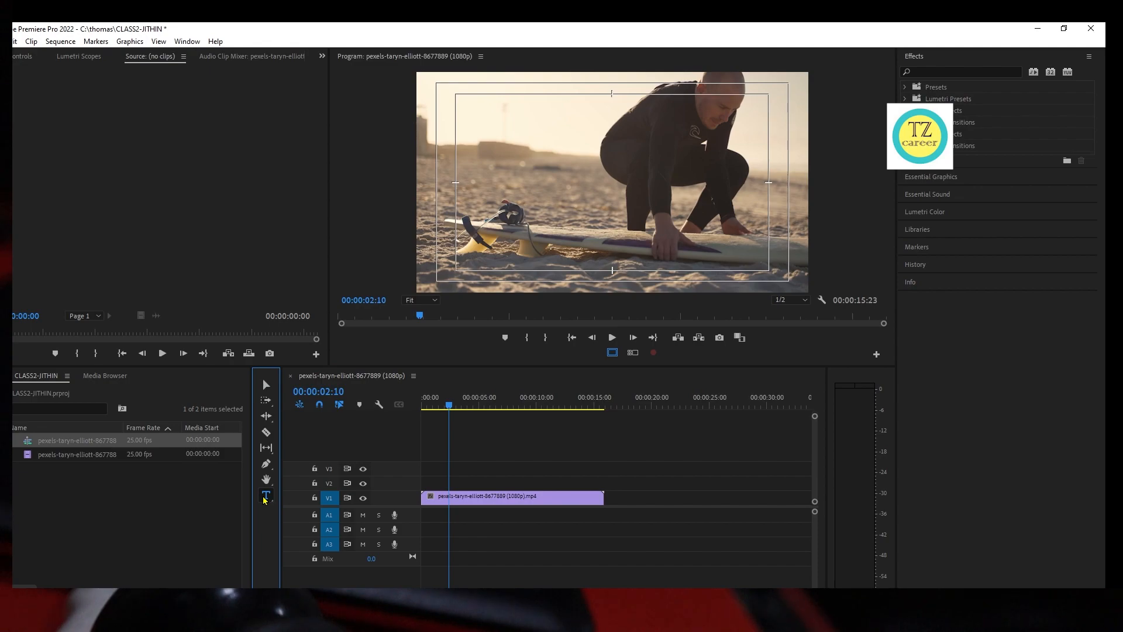
left_click(625, 256)
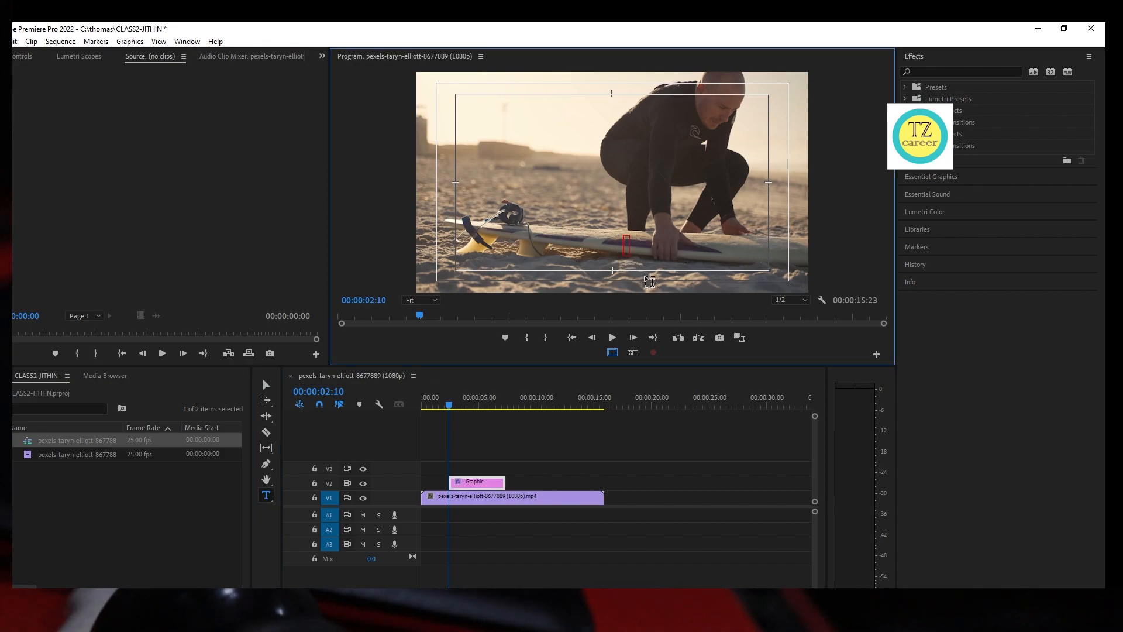
type("IETS")
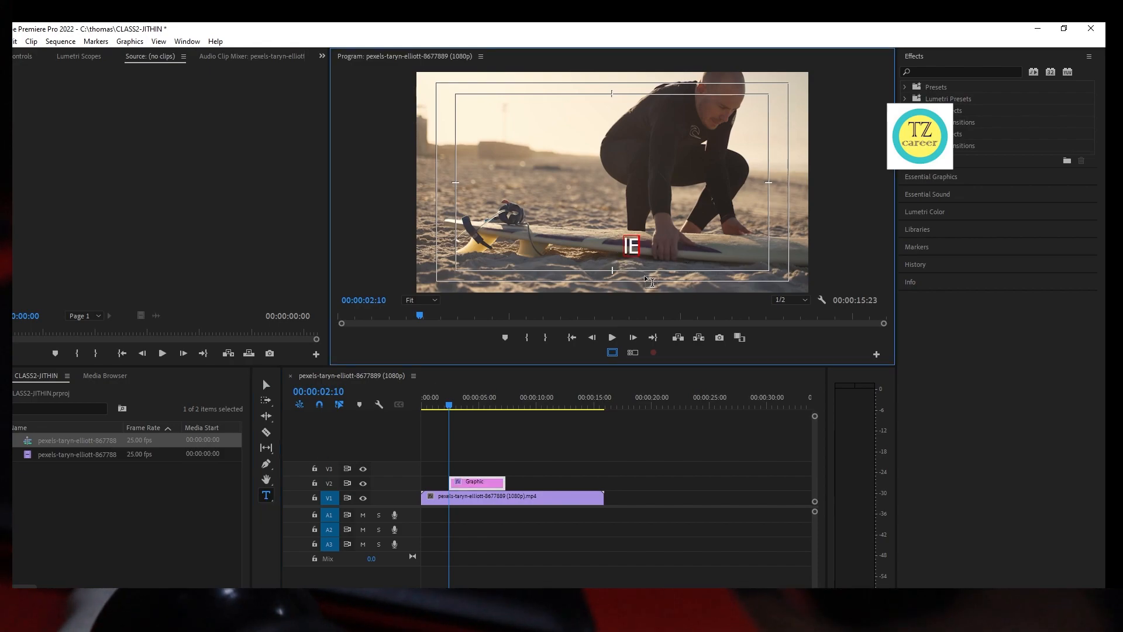
key("BackSpace")
key("BackSpace")
key("BackSpace")
key("BackSpace")
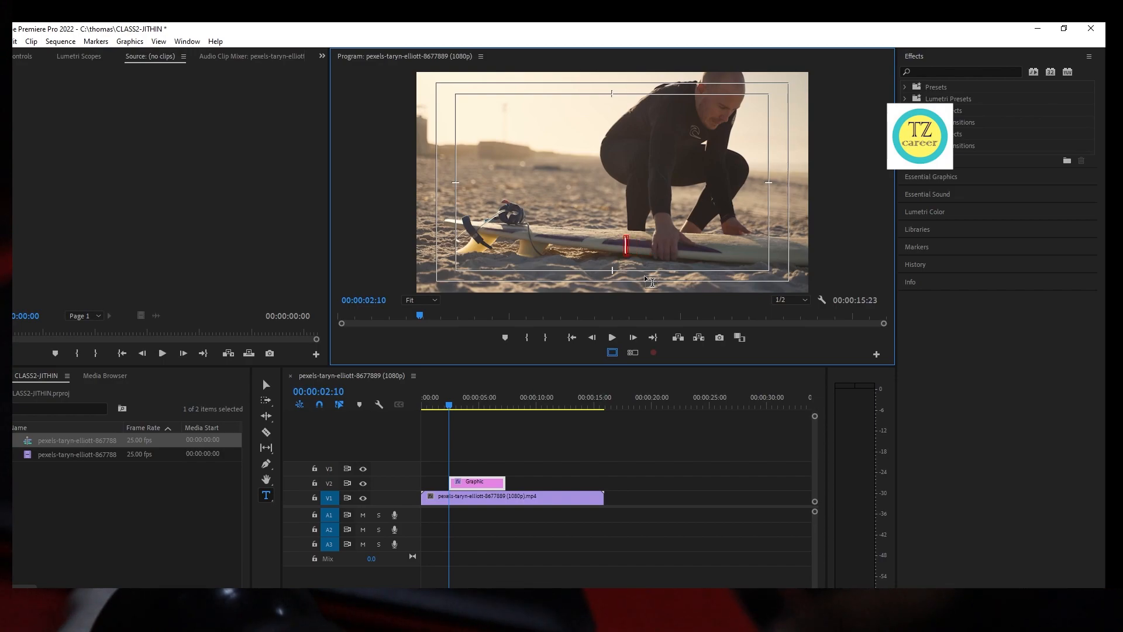
type("L")
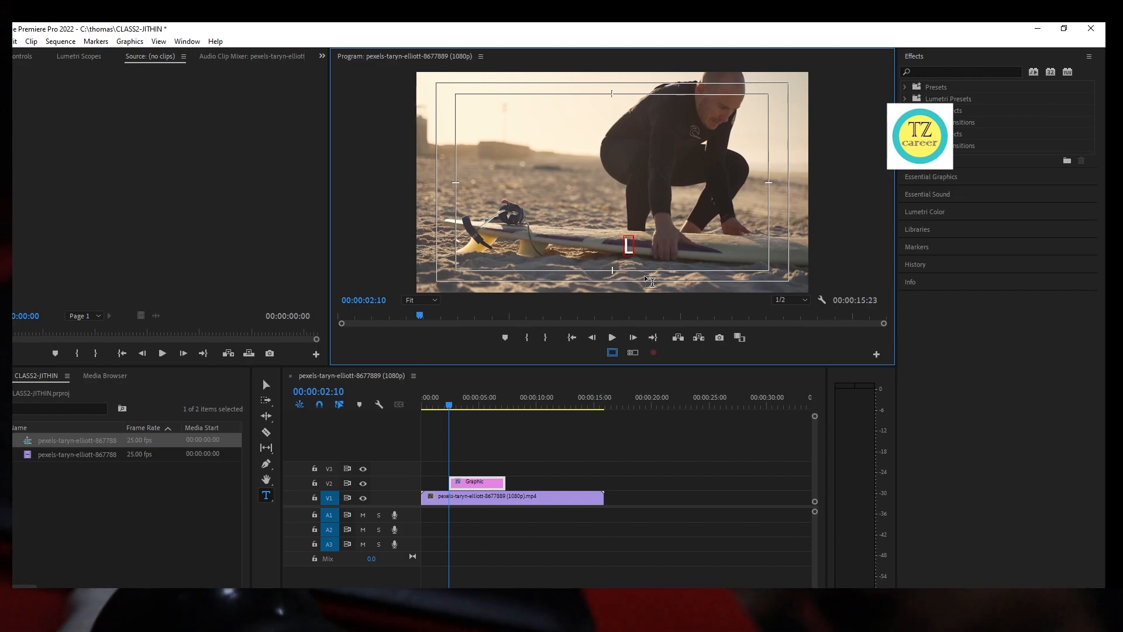
type("et")
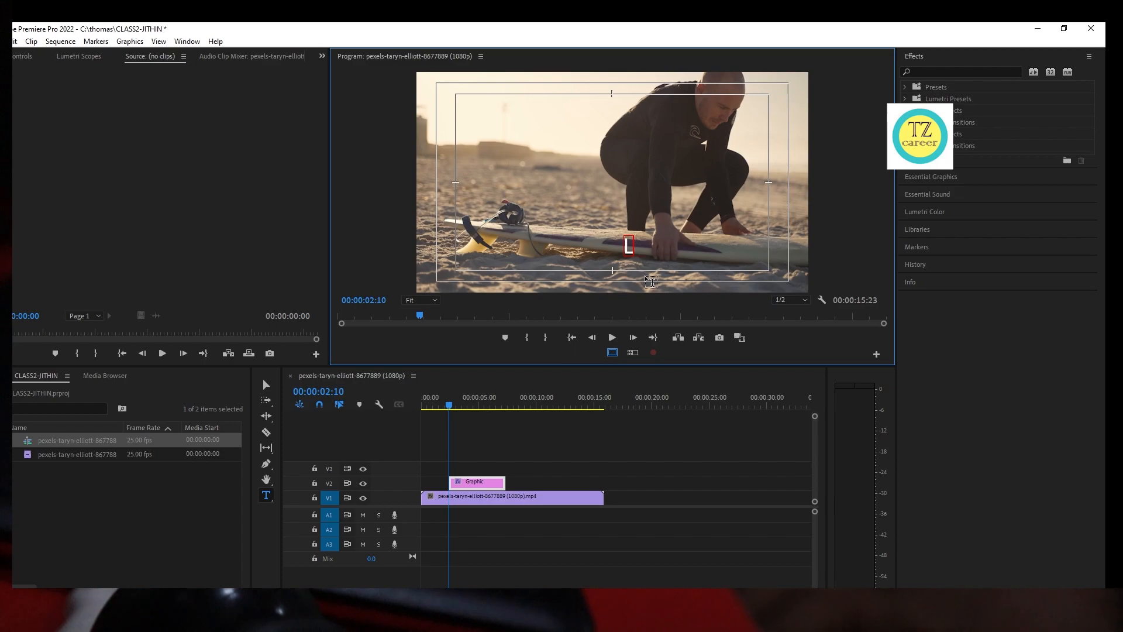
type("'s")
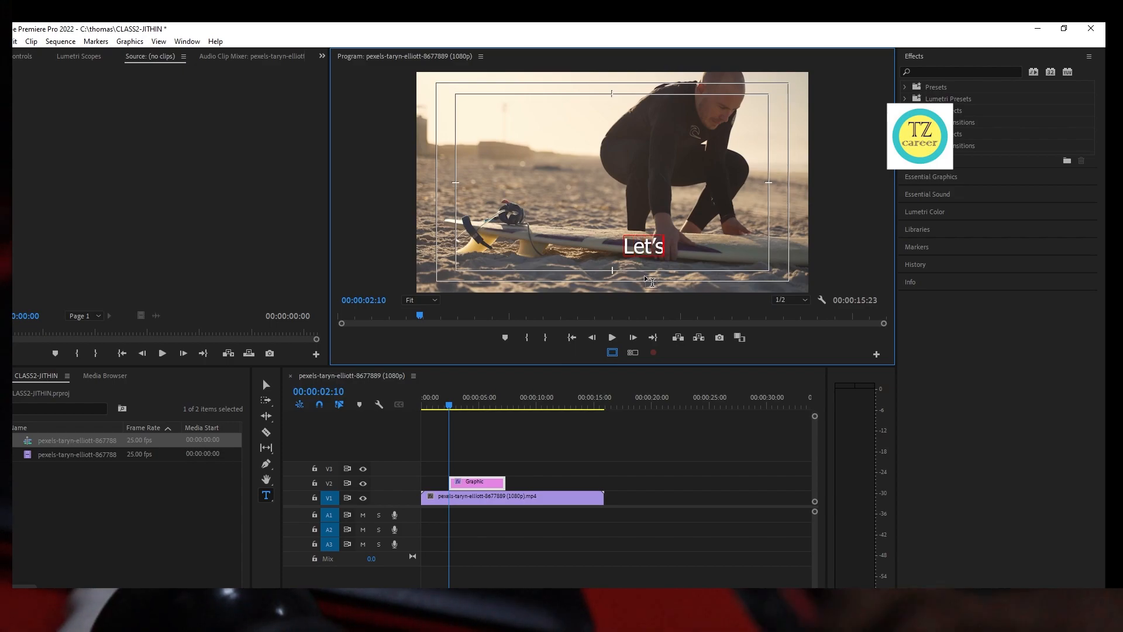
type(" ST")
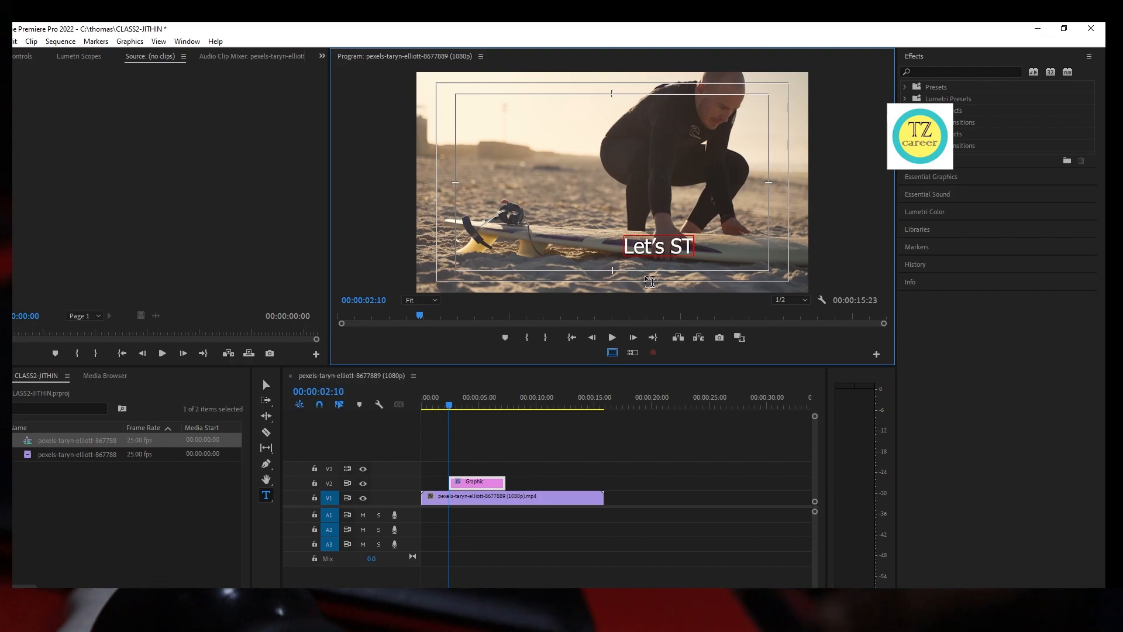
key("BackSpace")
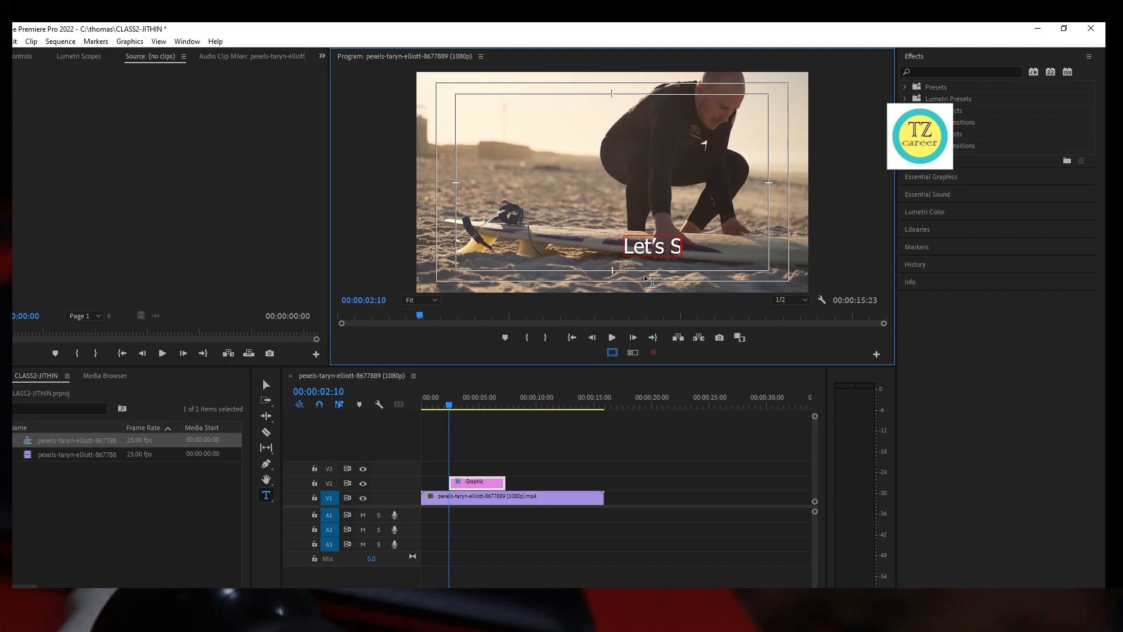
type("tart")
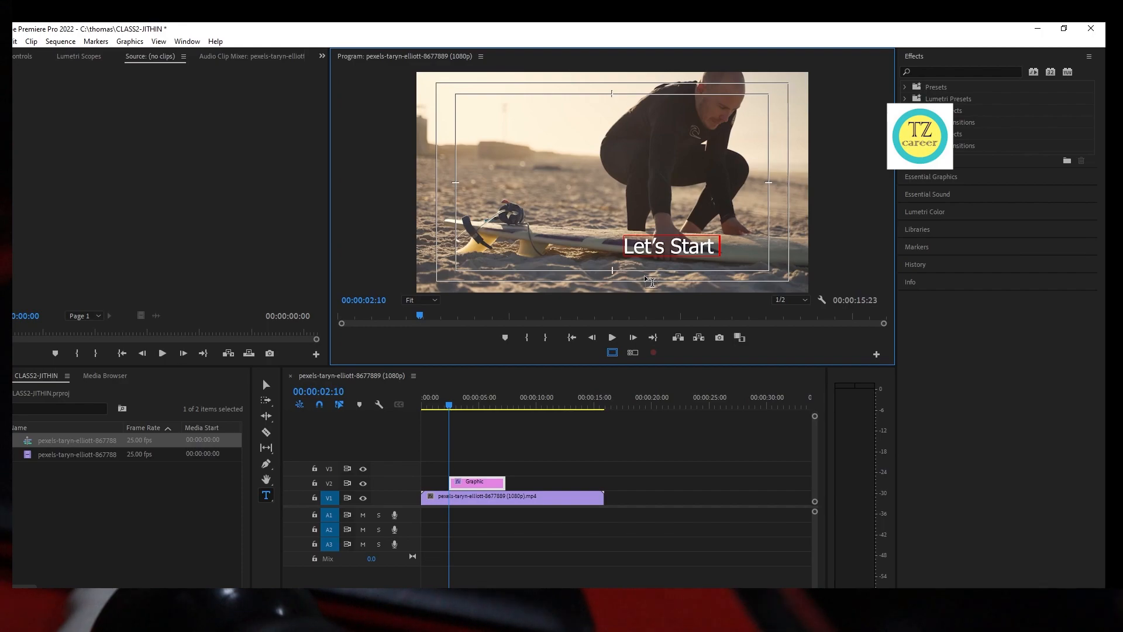
left_click(452, 405)
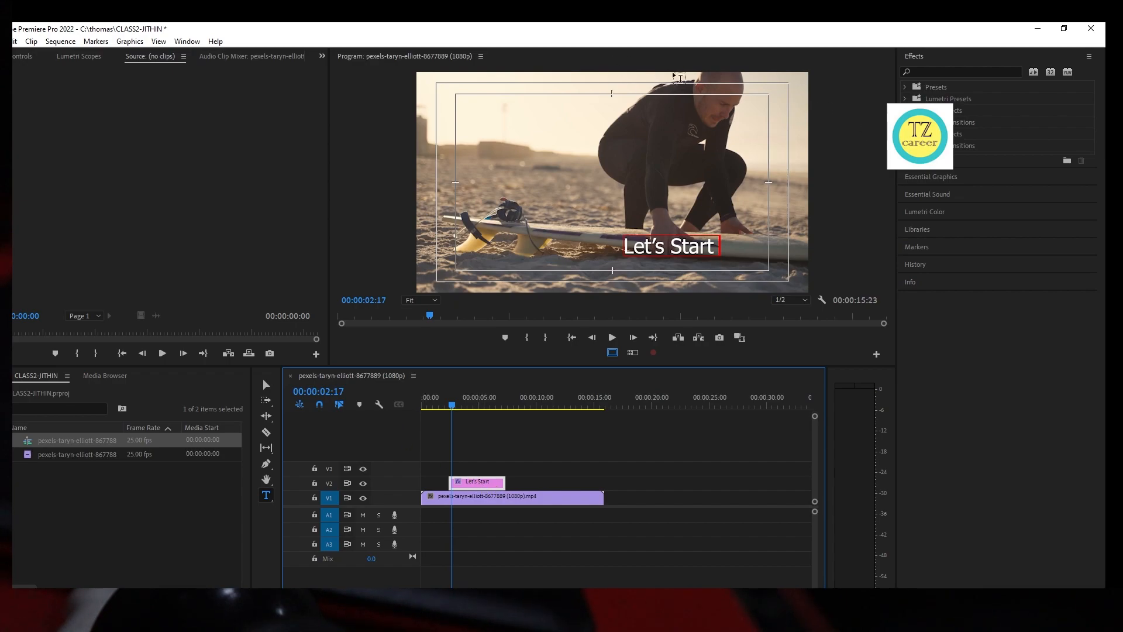
Step: Try to change the "Let's Start" text's font to Javanese Text in its graphic properties
left_click(942, 182)
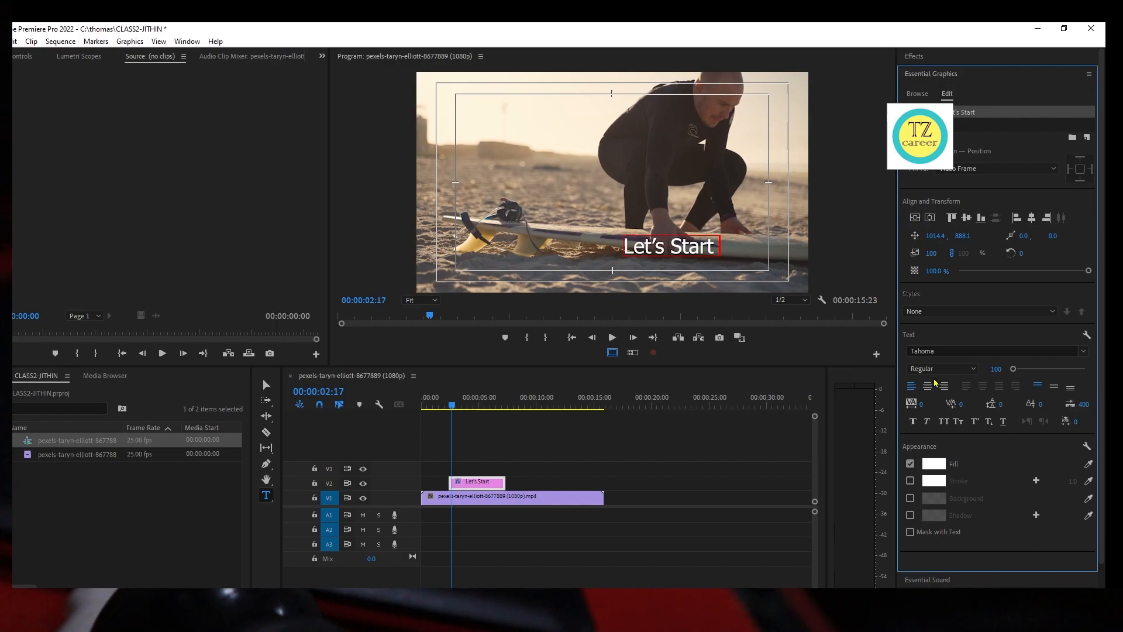
left_click(1084, 352)
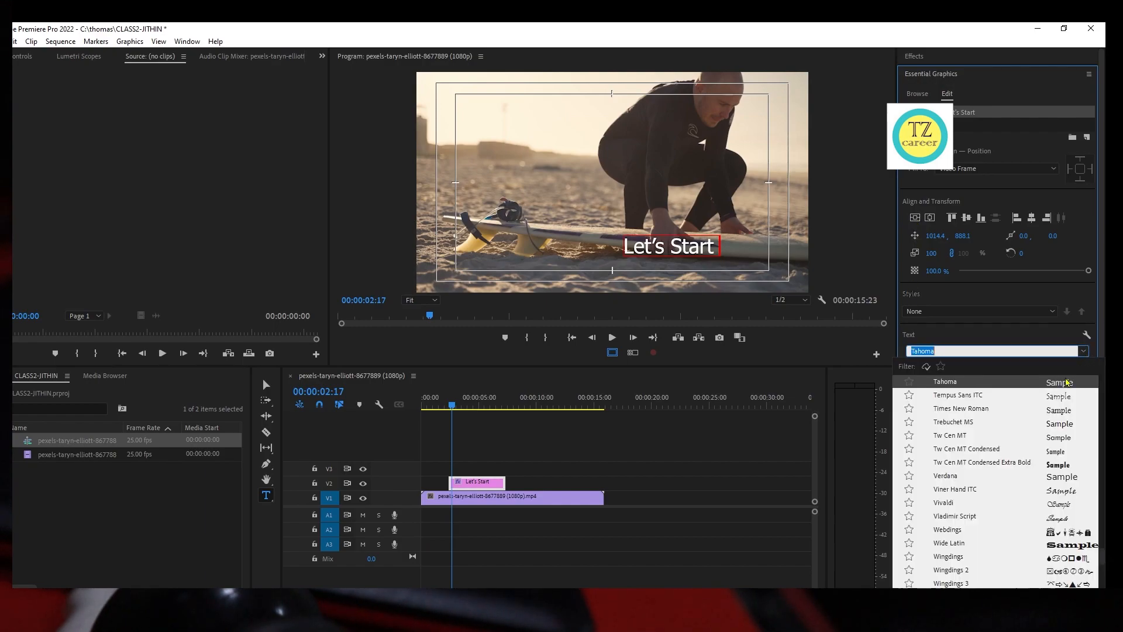
scroll(970, 498, "up", 10)
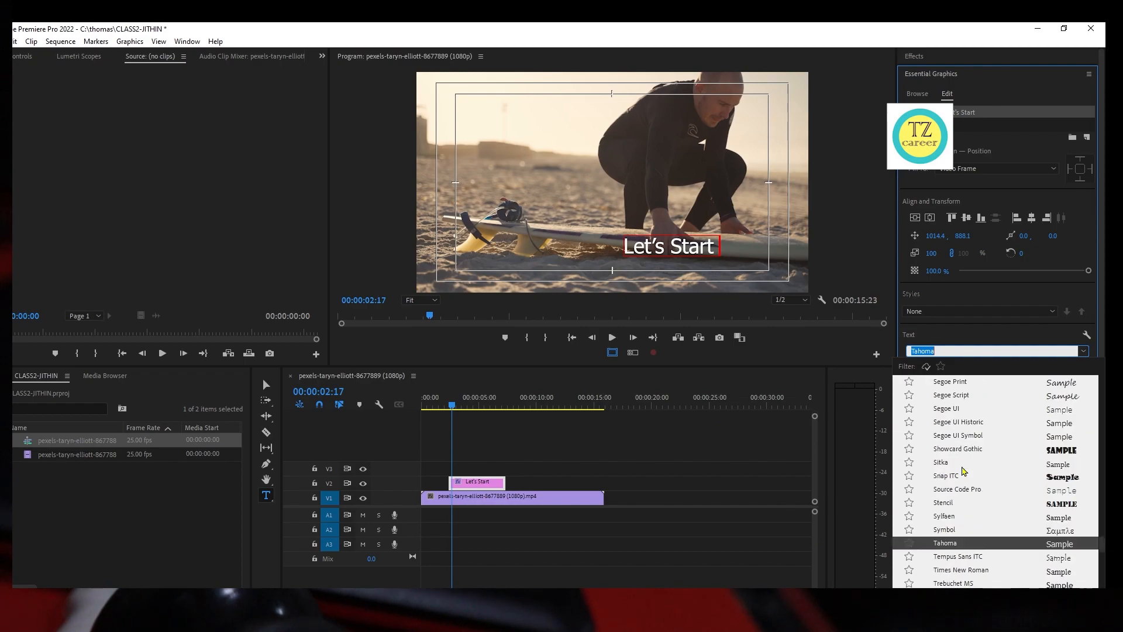
scroll(970, 499, "up", 3)
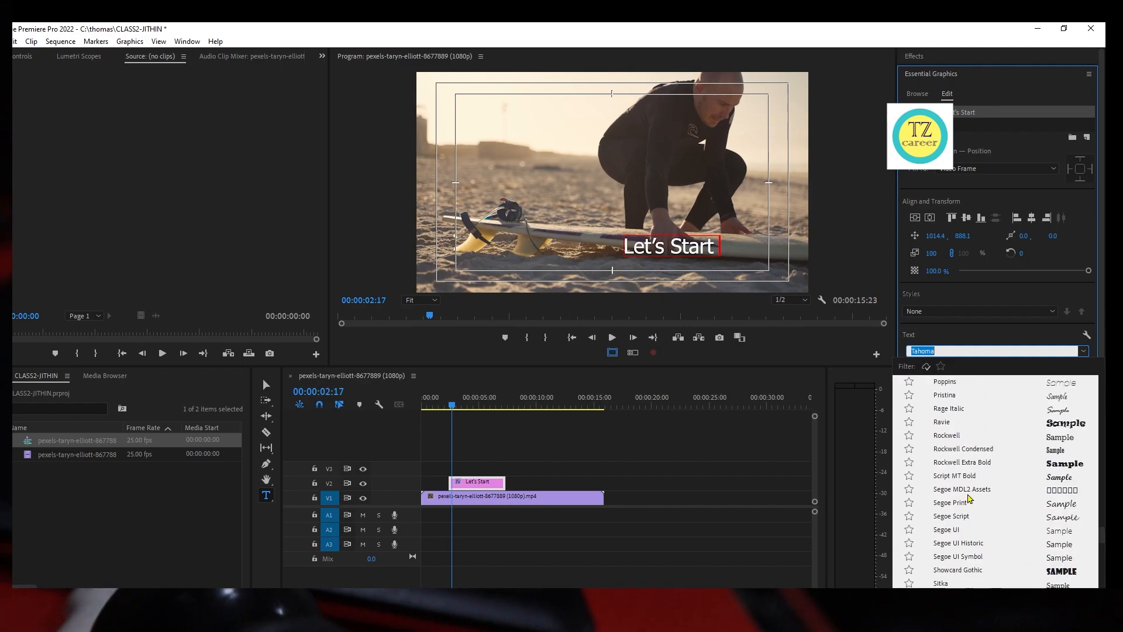
scroll(969, 498, "up", 10)
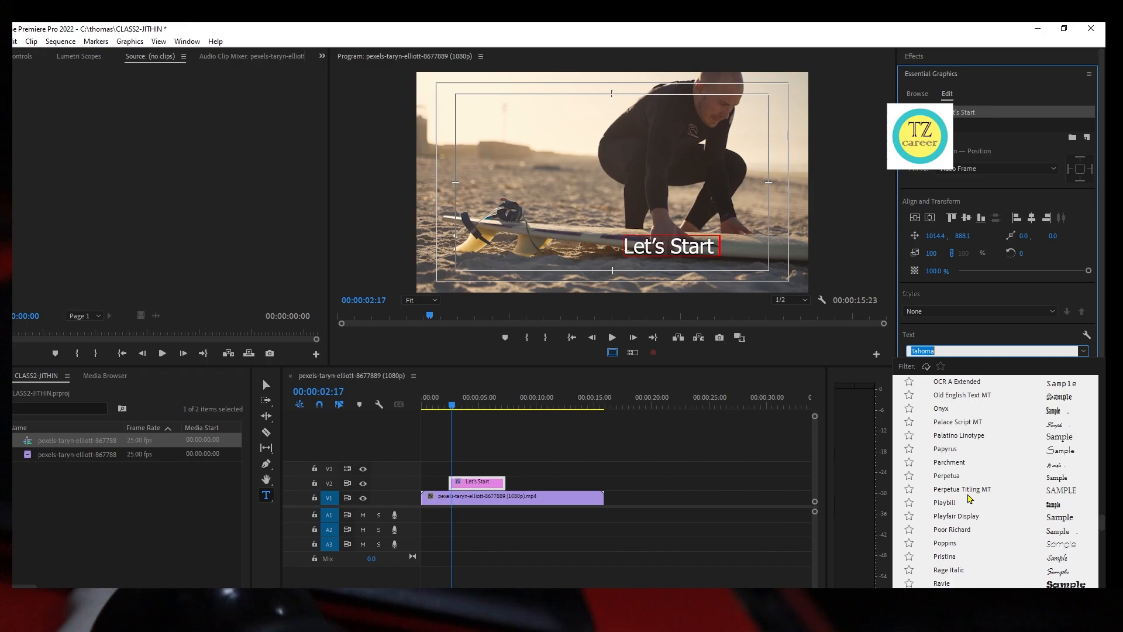
scroll(970, 503, "up", 3)
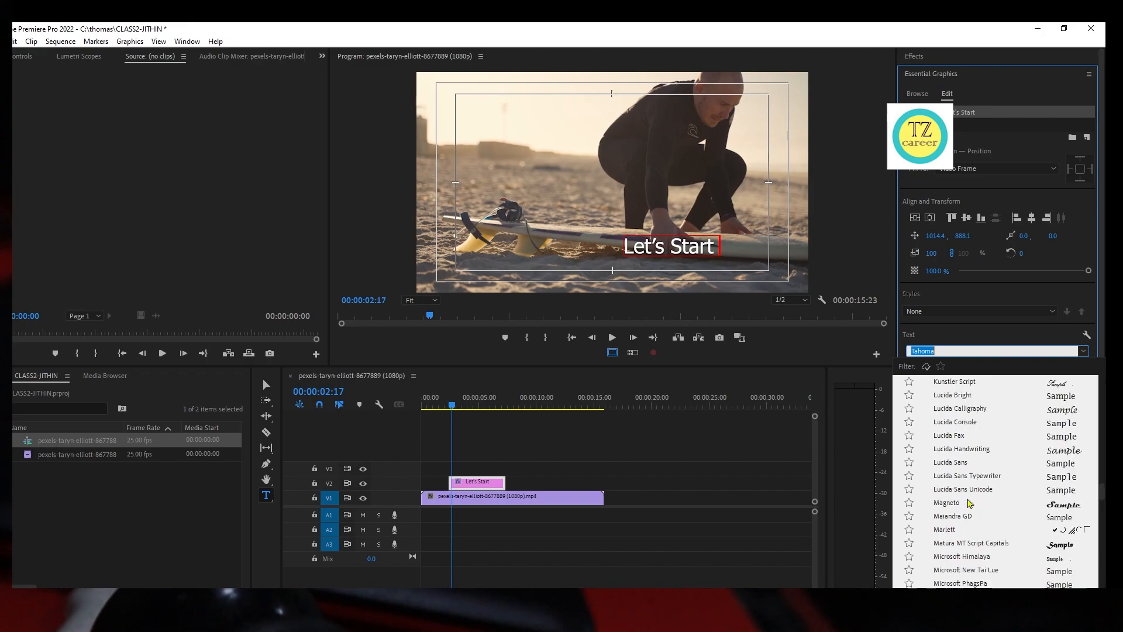
scroll(970, 503, "up", 2)
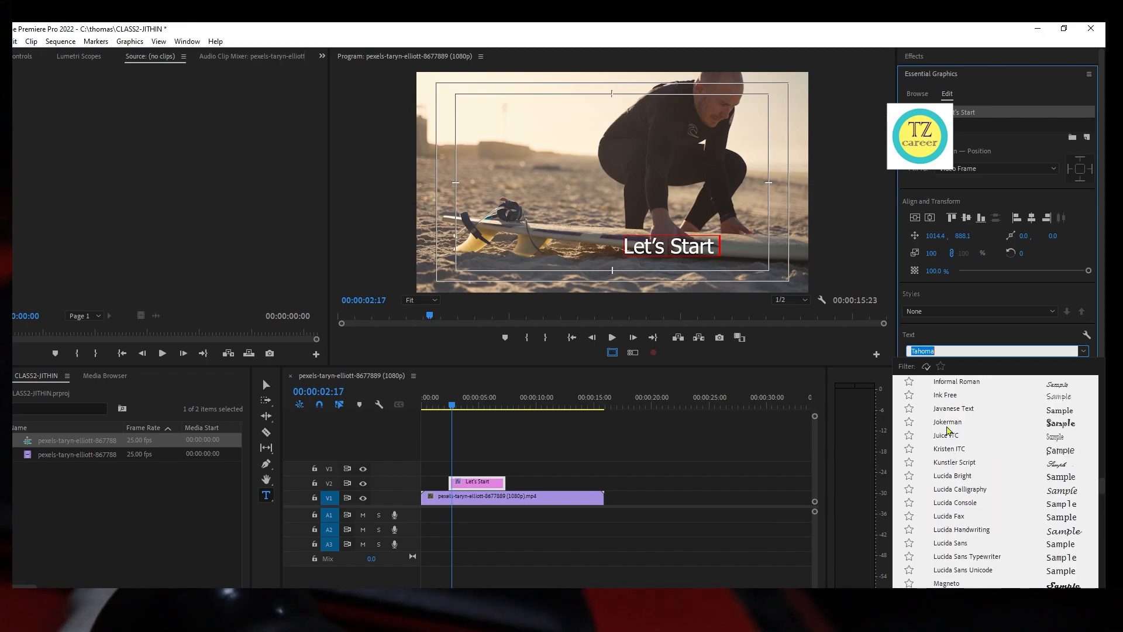
left_click(952, 409)
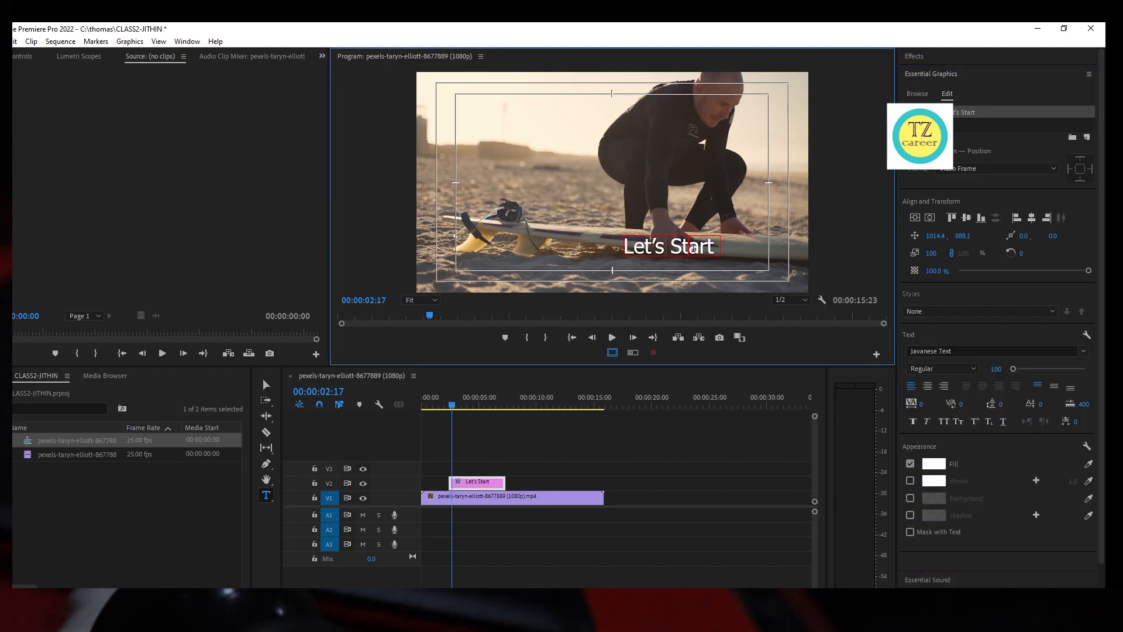
Step: Select the whole "Let's Start" text in the preview and set its font to Tempus Sans ITC
double_click(693, 247)
key("ctrl+a")
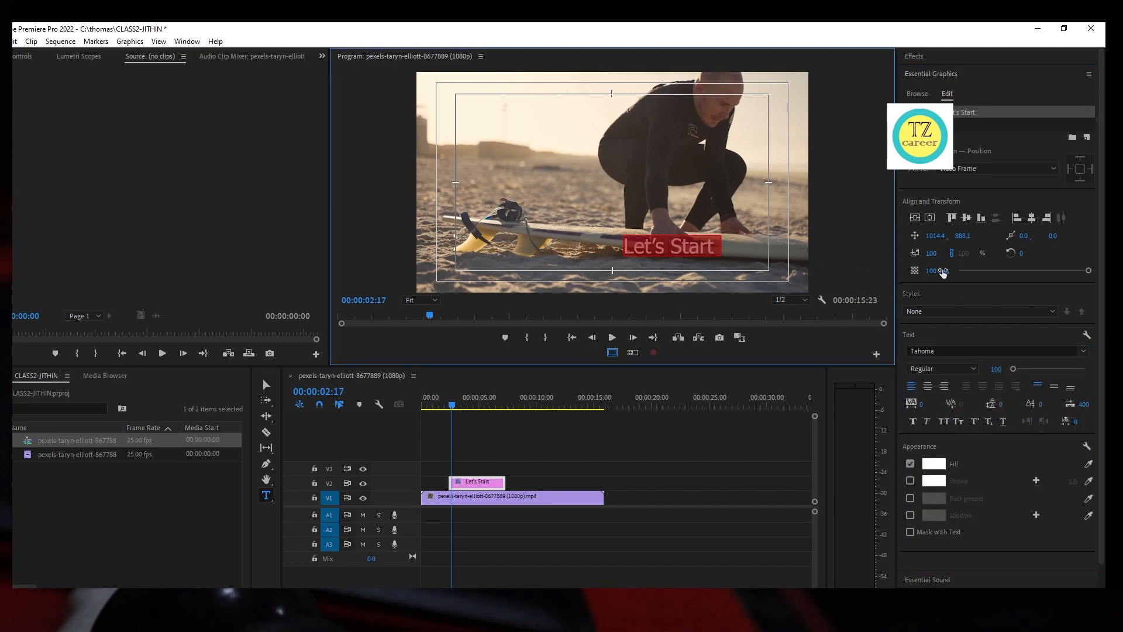
left_click(1083, 351)
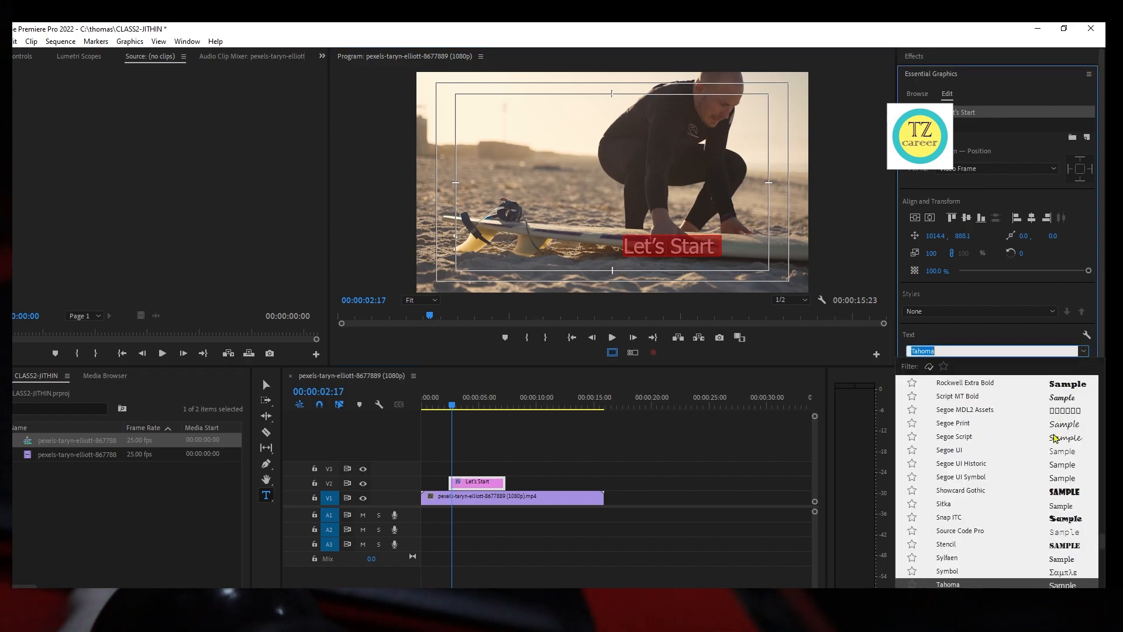
scroll(976, 498, "down", 2)
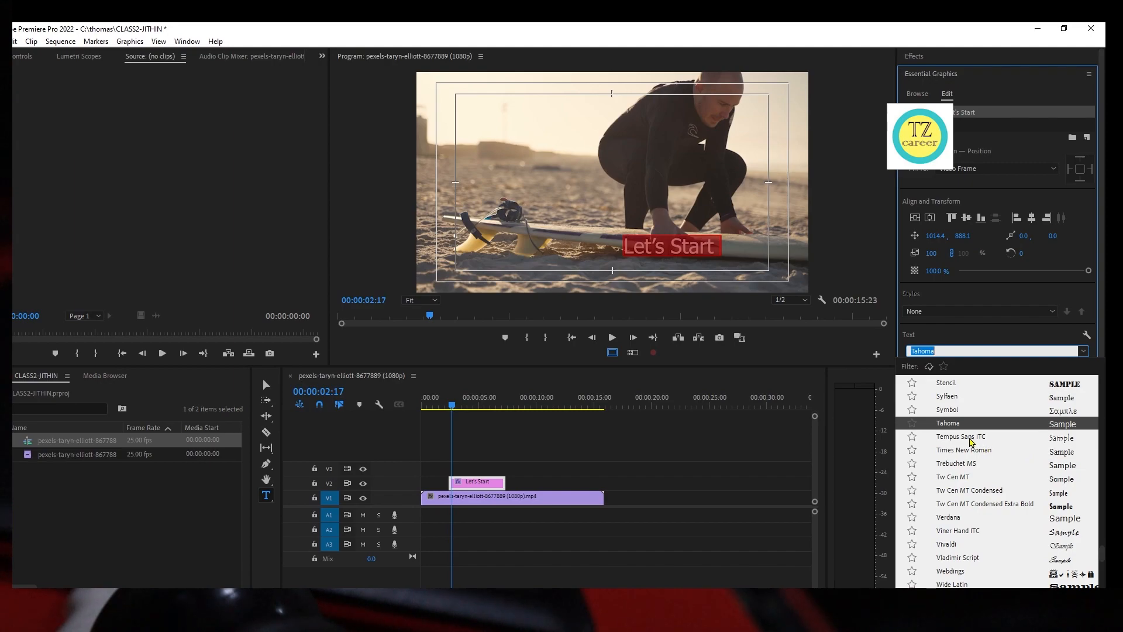
left_click(972, 442)
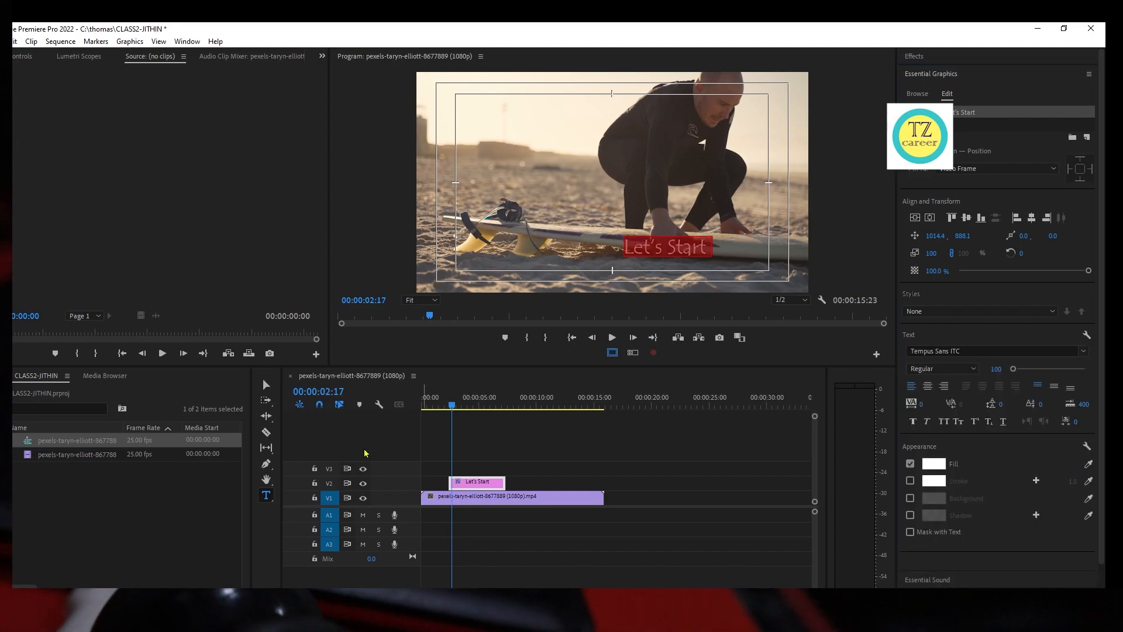
Step: Move the "Let's Start" clip on V2 to begin at about 00:00:02:22 and return the playhead to 00:00:00:00
left_click(266, 385)
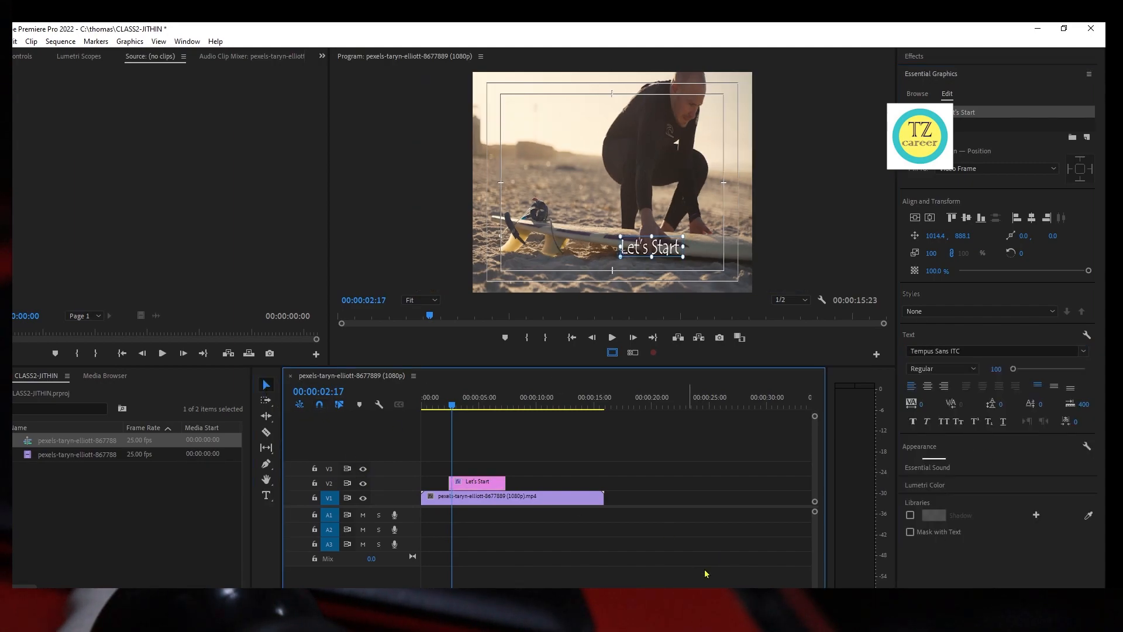
left_click(617, 511)
left_click_drag(453, 412, 478, 488)
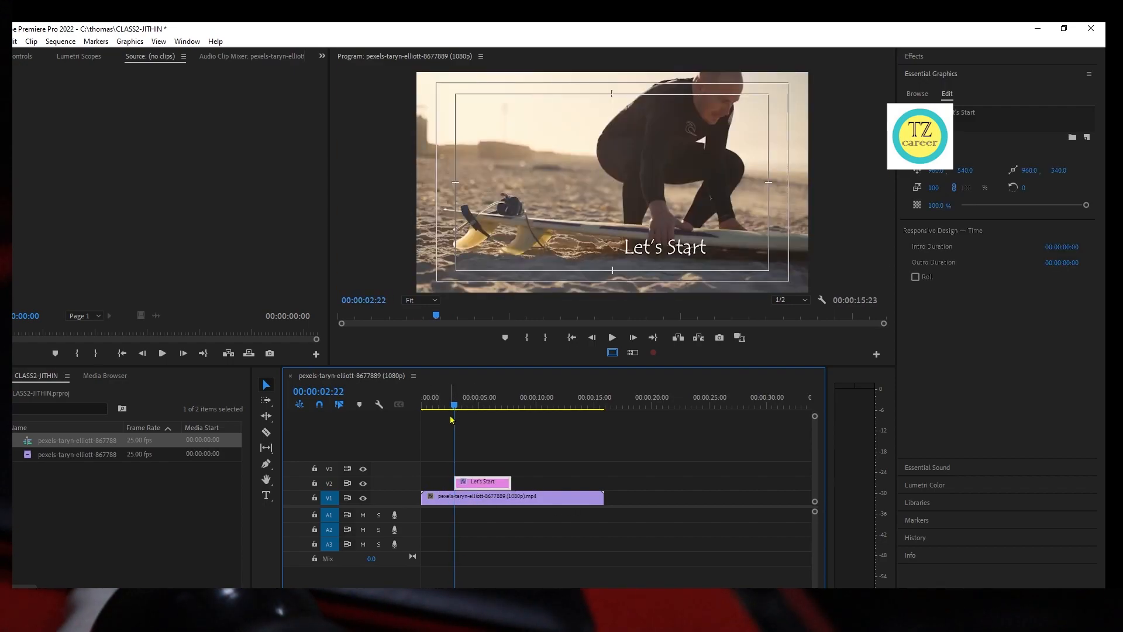
left_click_drag(447, 409, 386, 425)
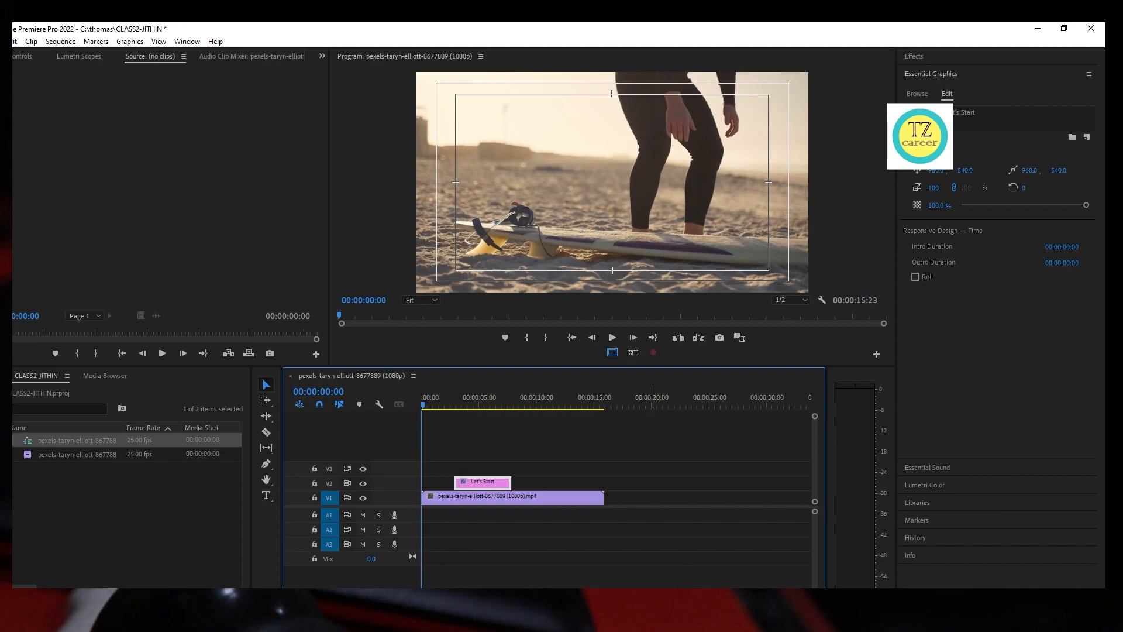
Step: Play the sequence to review the "Let's Start" title and move the playhead back to 00:00:05:16
key("space")
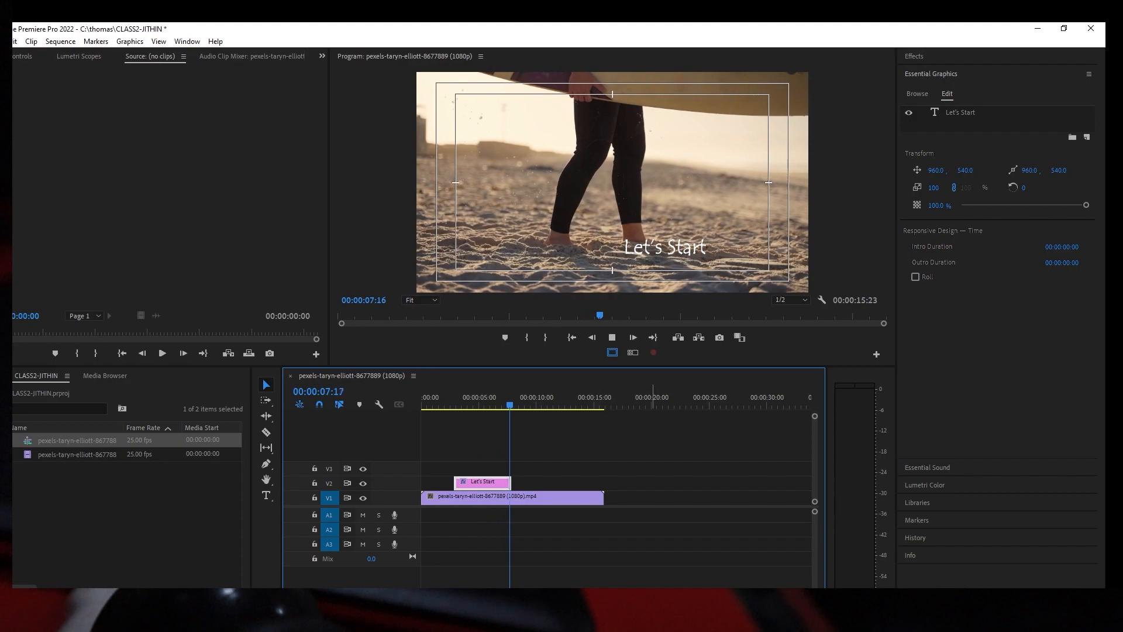
left_click(517, 407)
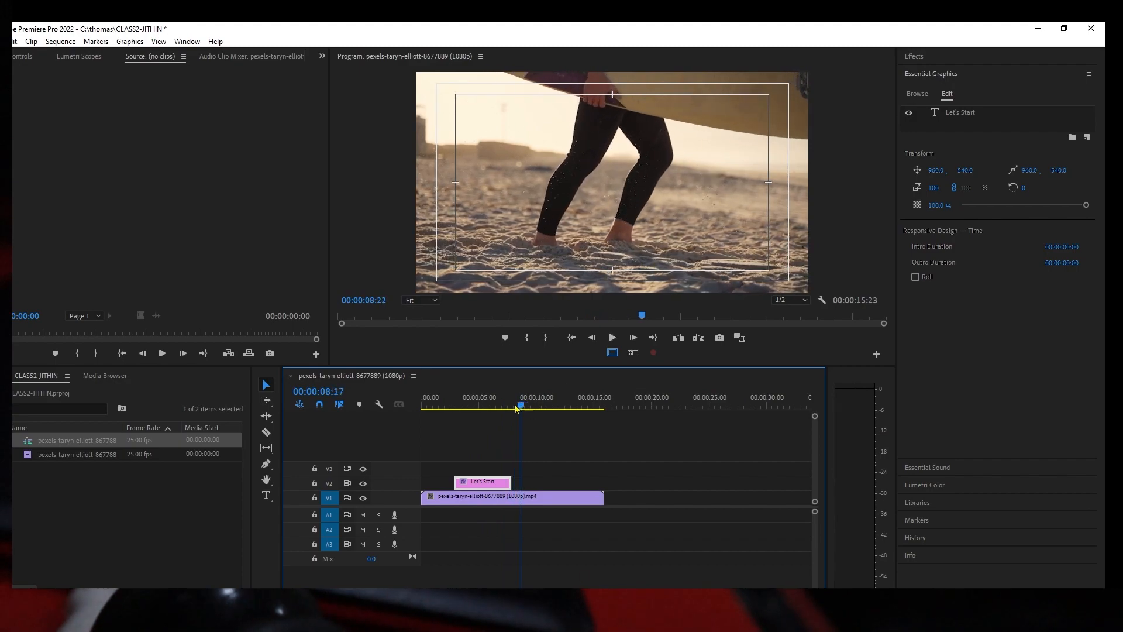
left_click_drag(518, 408, 487, 489)
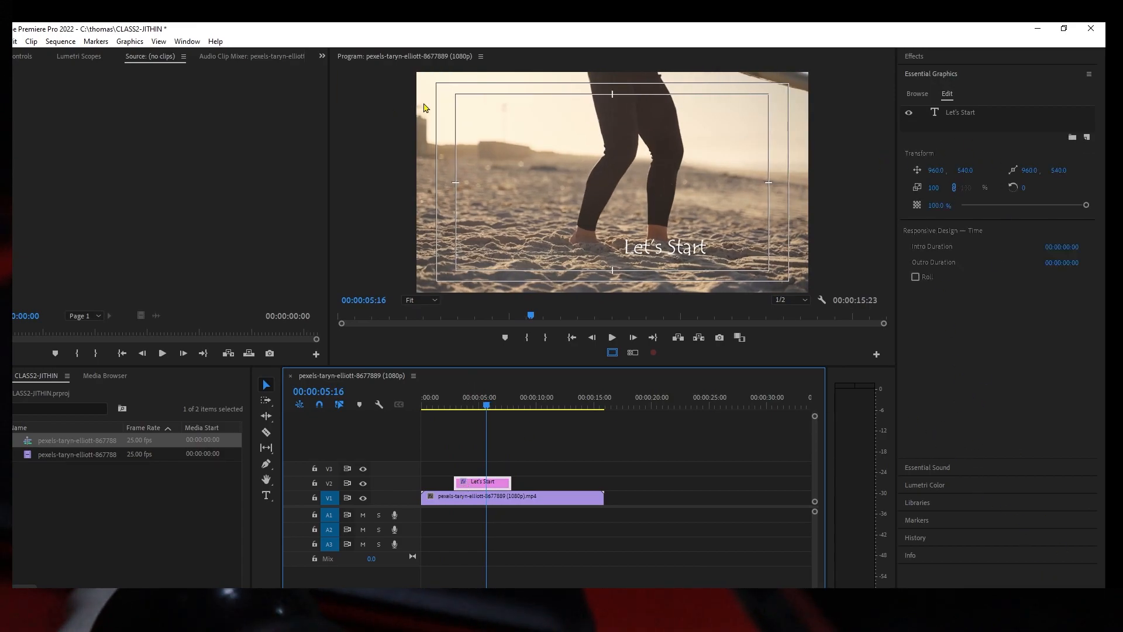
Step: Show the Wipe group of video transitions in the effects list
left_click(919, 59)
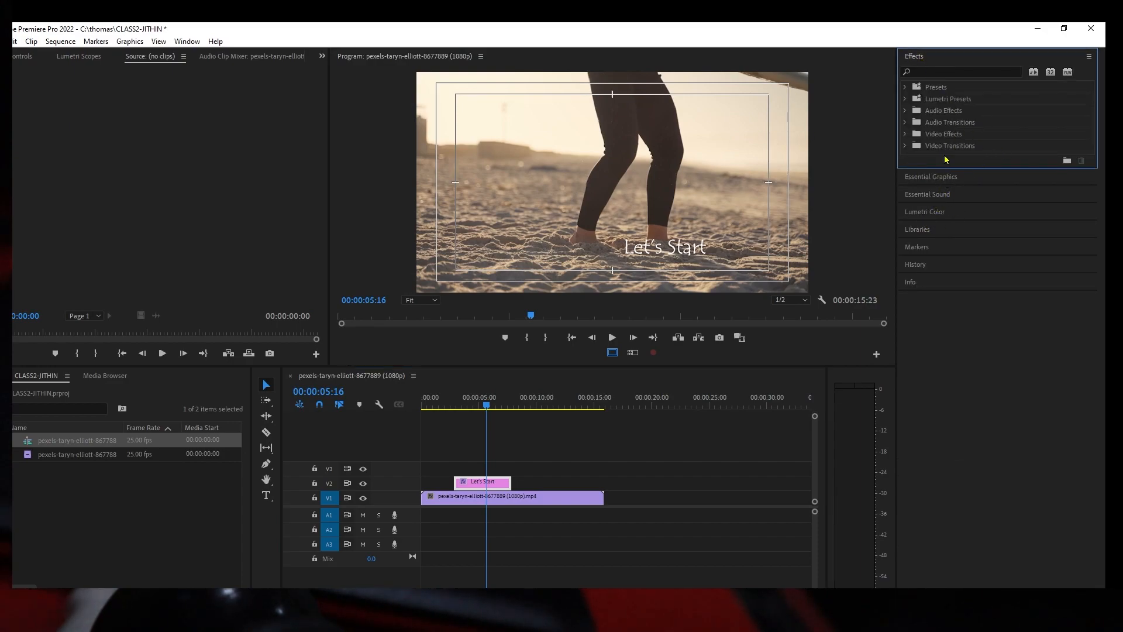
left_click(905, 147)
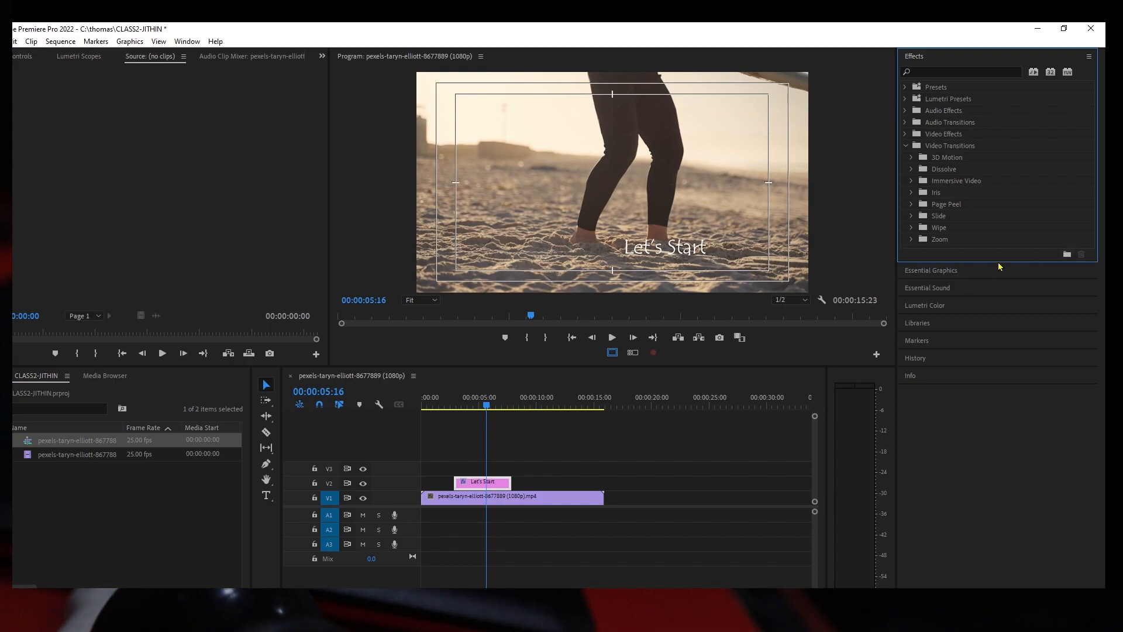
left_click(911, 227)
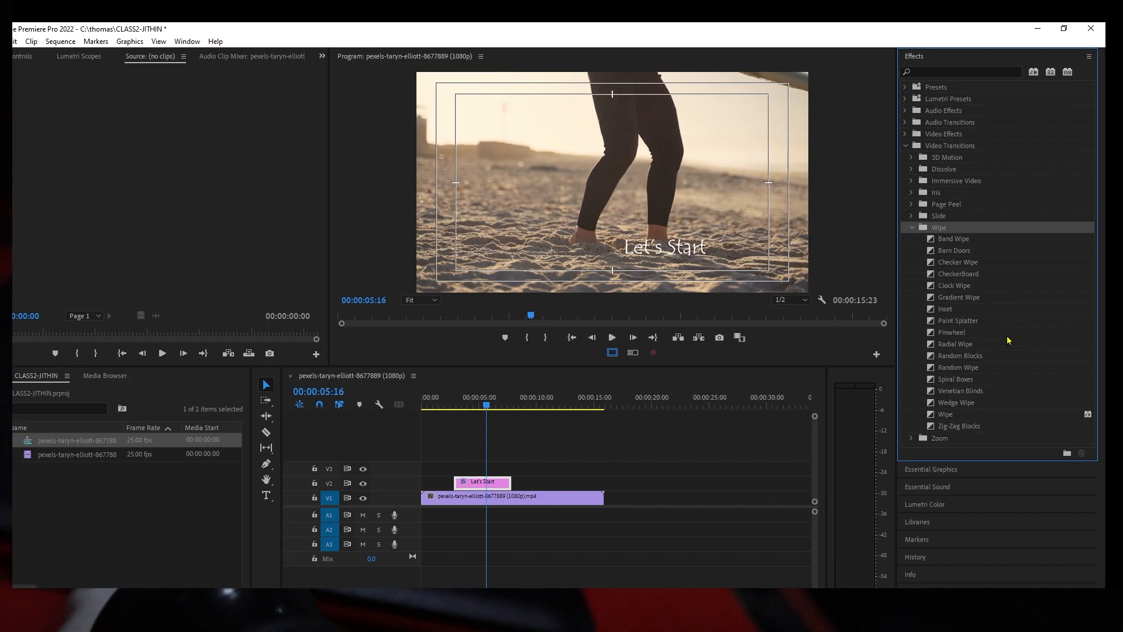
Step: Try the Random Wipe transition at the start of the "Let's Start" clip and preview it
left_click(947, 369)
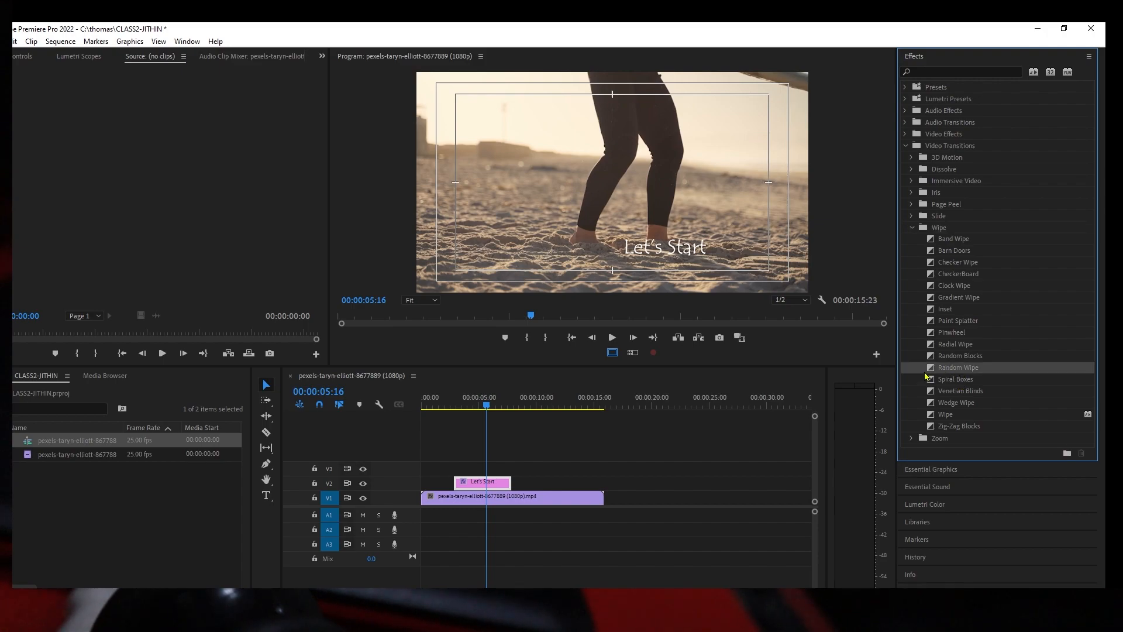
left_click_drag(560, 404, 461, 483)
left_click_drag(489, 409, 451, 417)
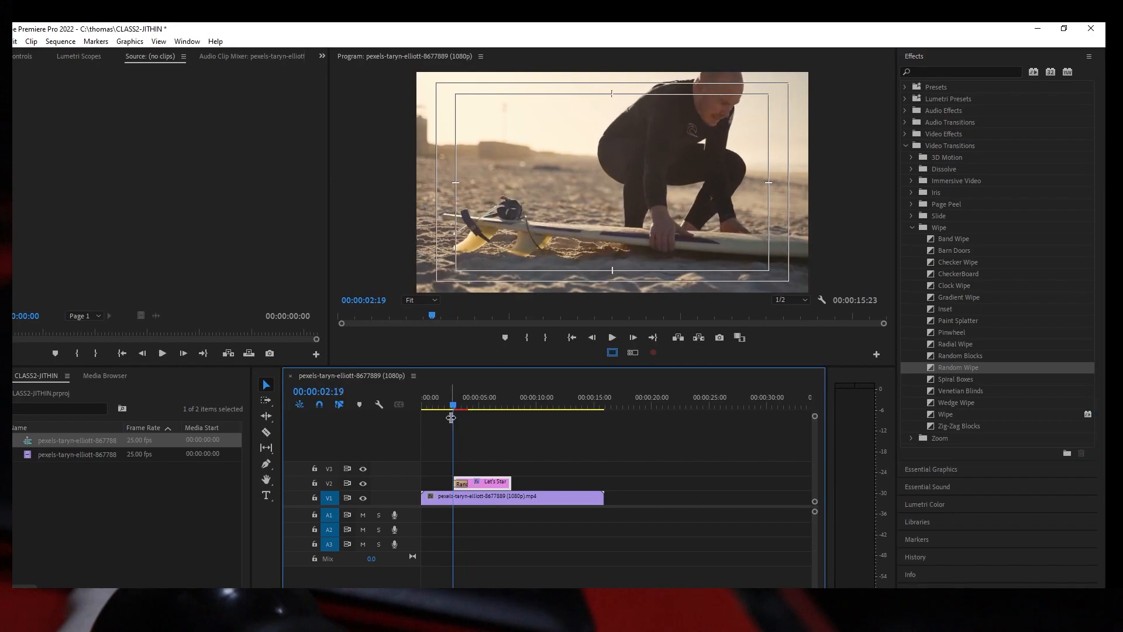
key("space")
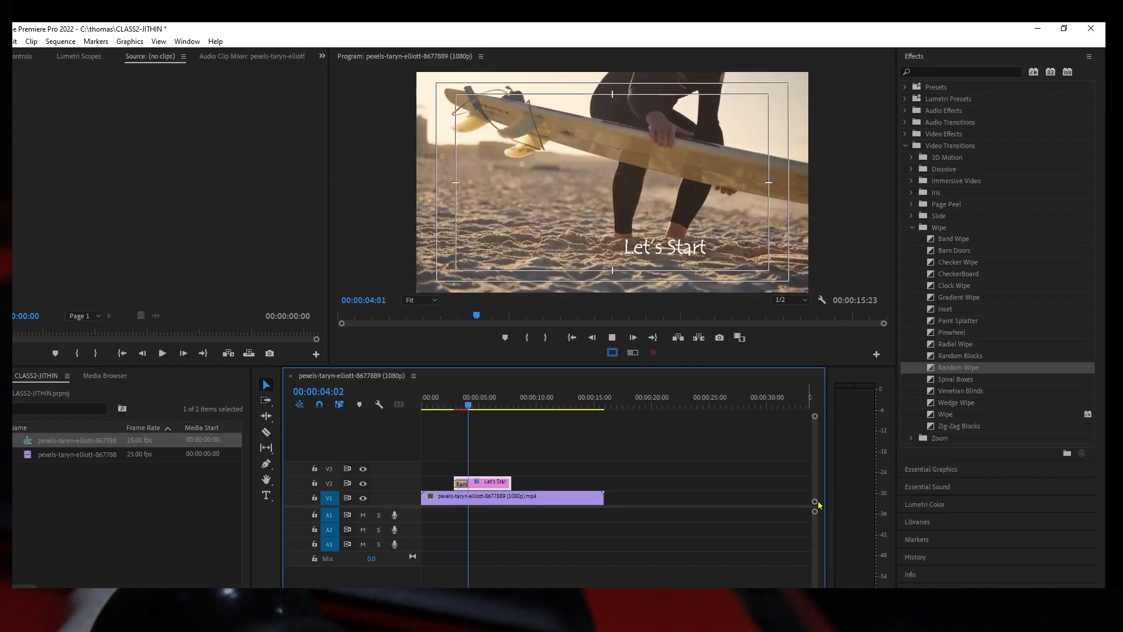
key("space")
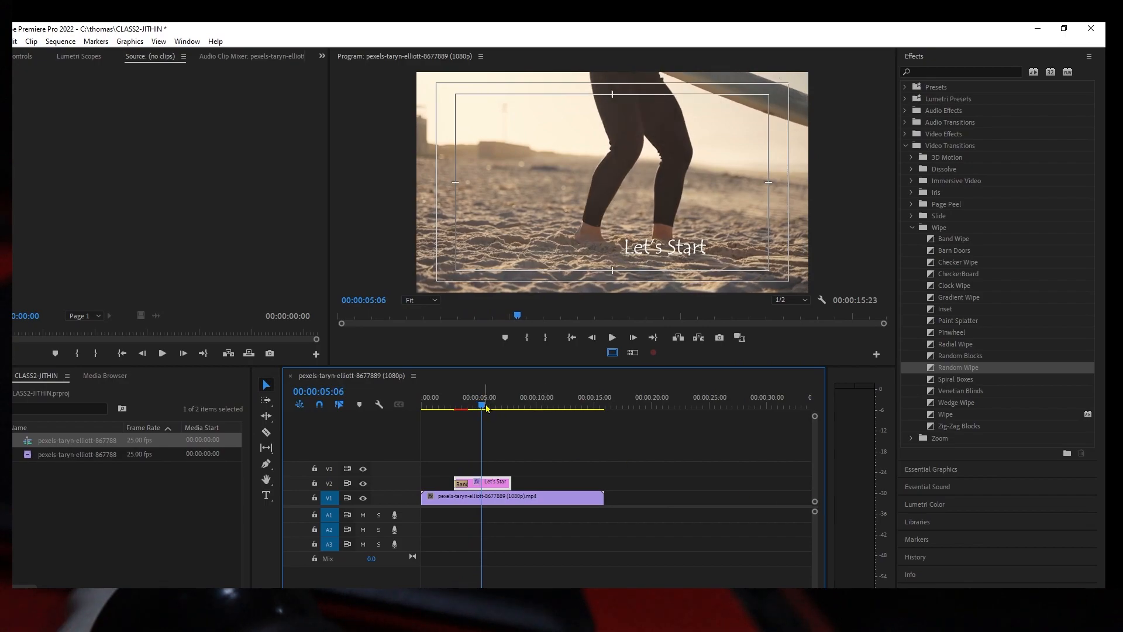
left_click_drag(487, 408, 465, 416)
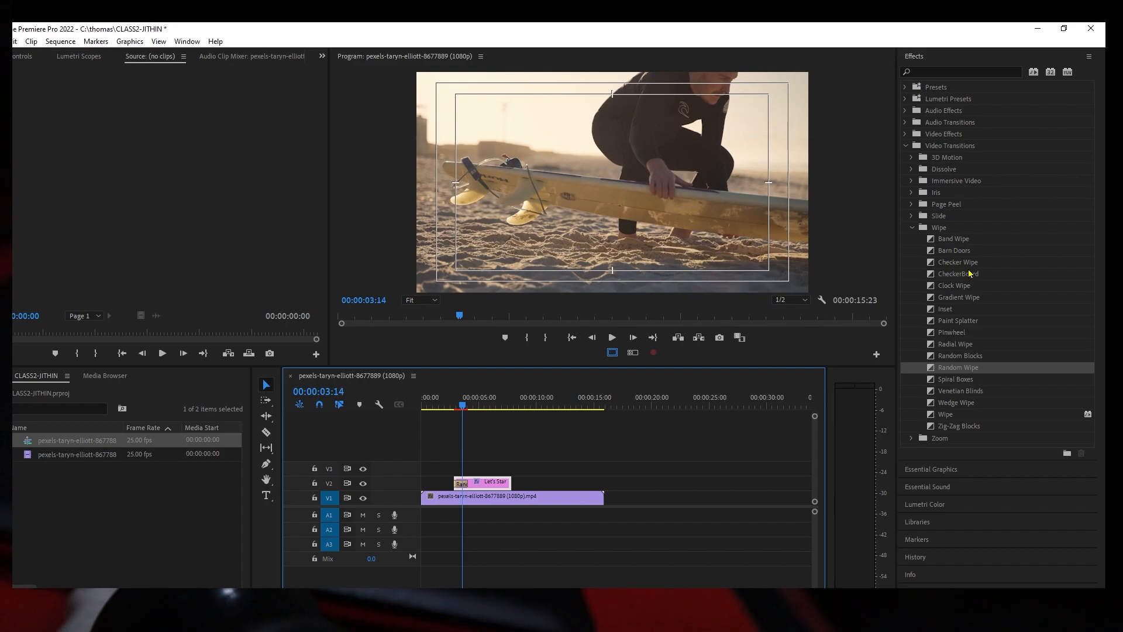
Step: Apply the Barn Doors transition to the start of the "Let's Start" clip and preview it
left_click(954, 252)
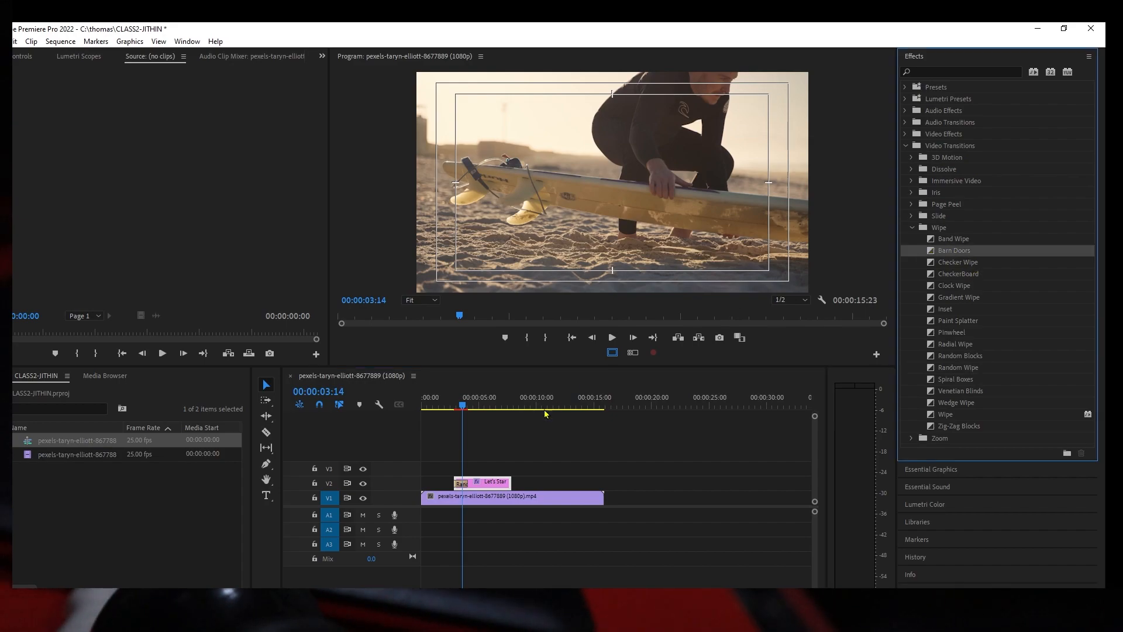
left_click_drag(466, 405, 442, 416)
key("space")
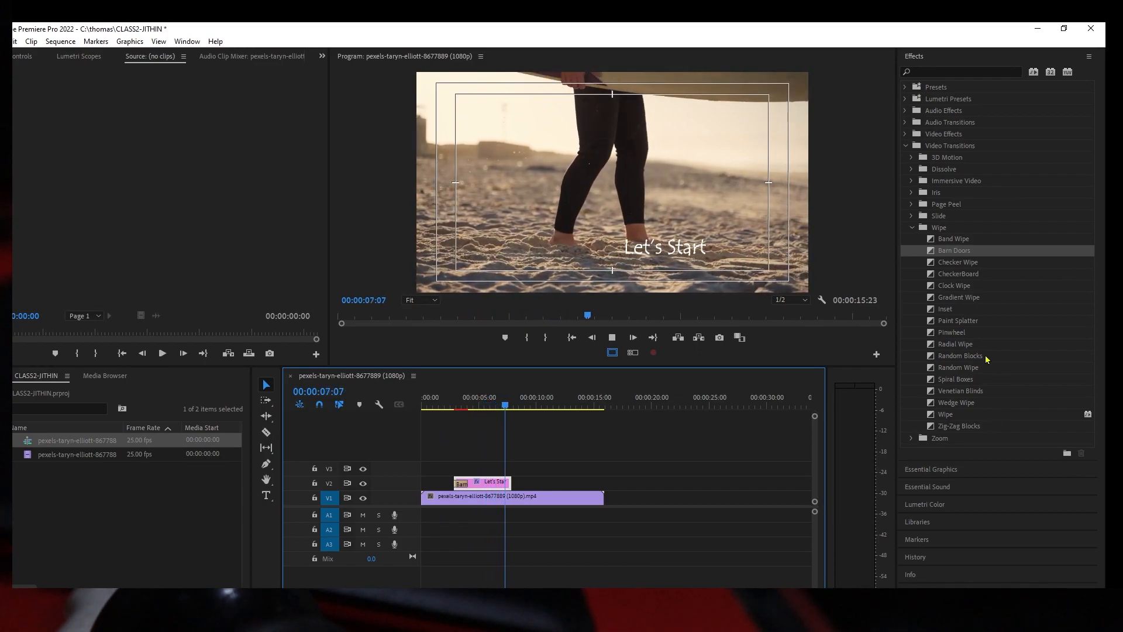
key("space")
Step: Apply the Paint Splatter transition to the end of the "Let's Start" clip and move the playhead to 00:00:01:18
left_click(937, 324)
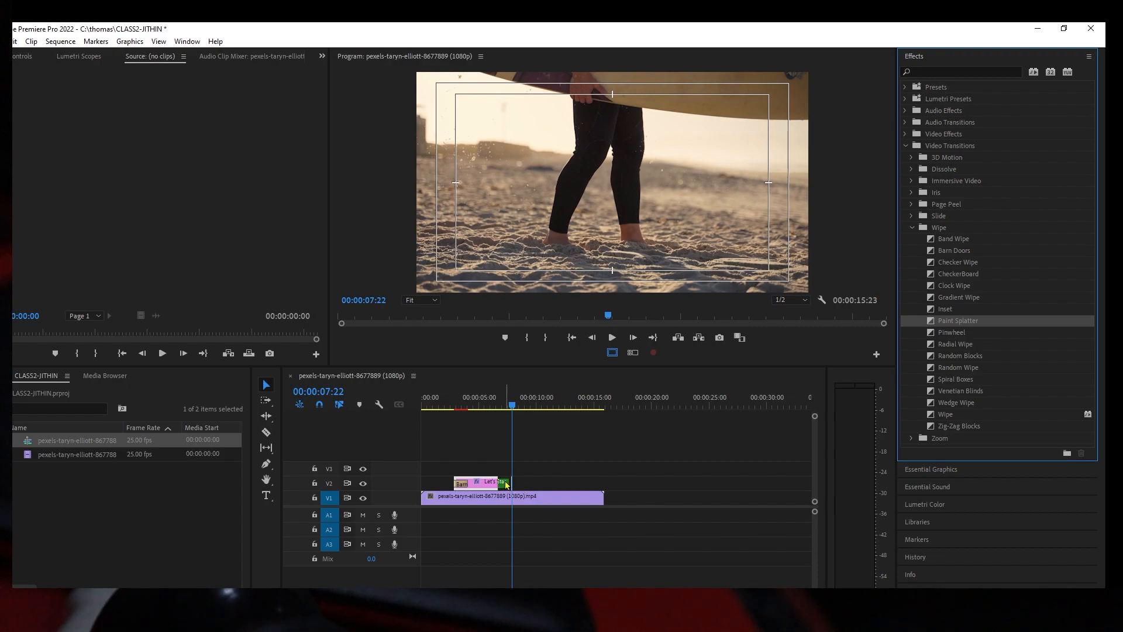
left_click_drag(519, 403, 479, 405)
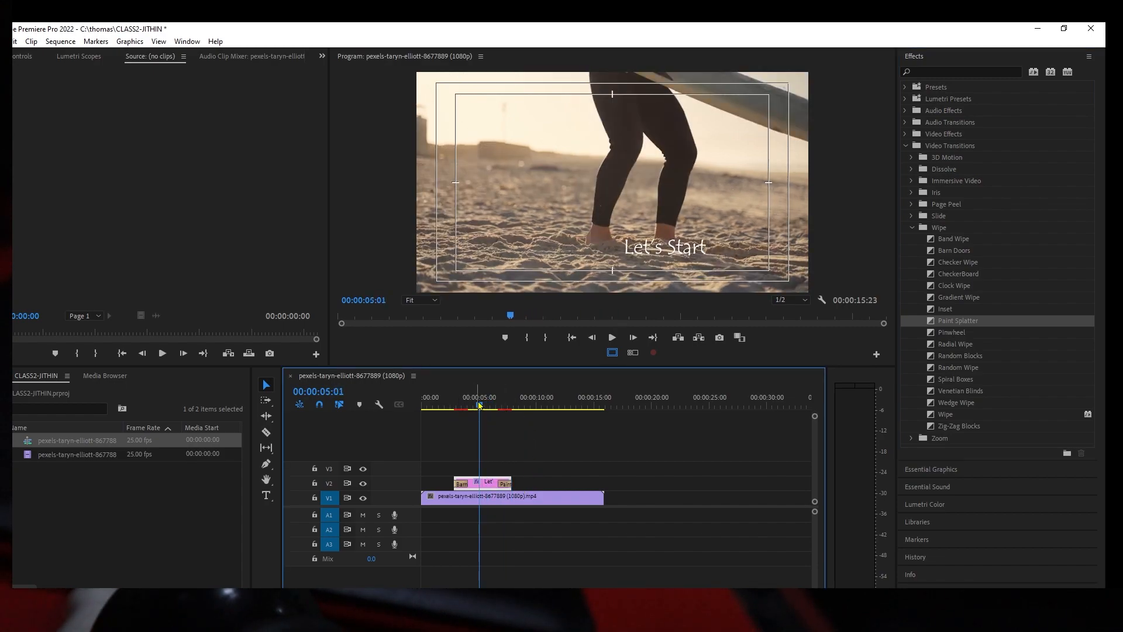
left_click_drag(479, 405, 441, 405)
Step: Select the title and video clips, render the selection, and stop the playback at 00:00:13:12
left_click_drag(534, 442, 455, 510)
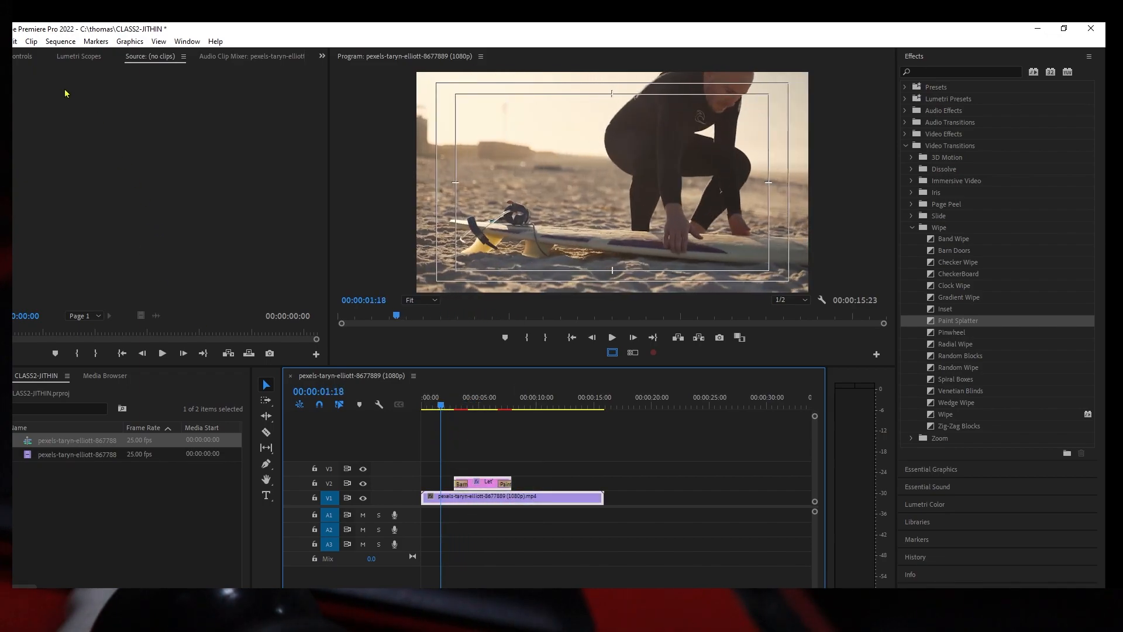
left_click(61, 42)
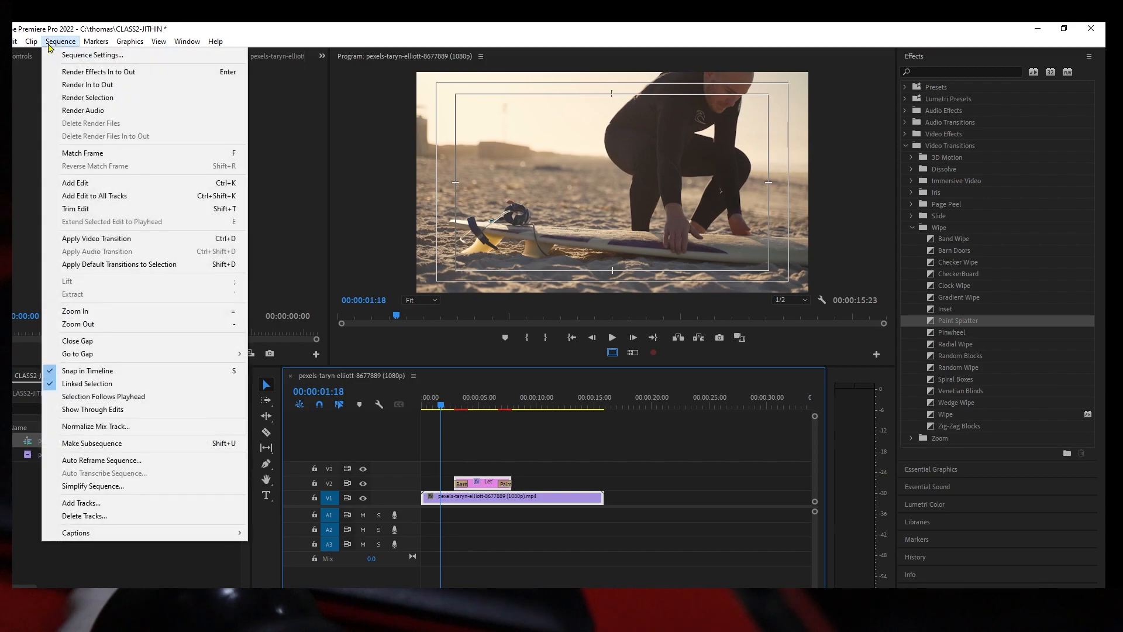
left_click(87, 98)
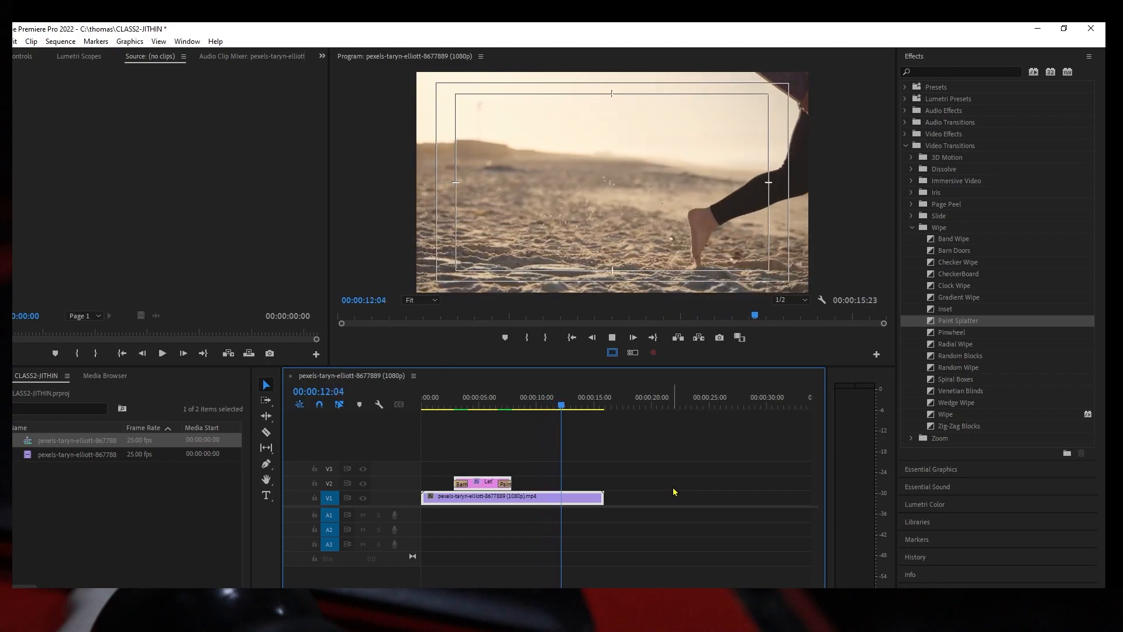
key("space")
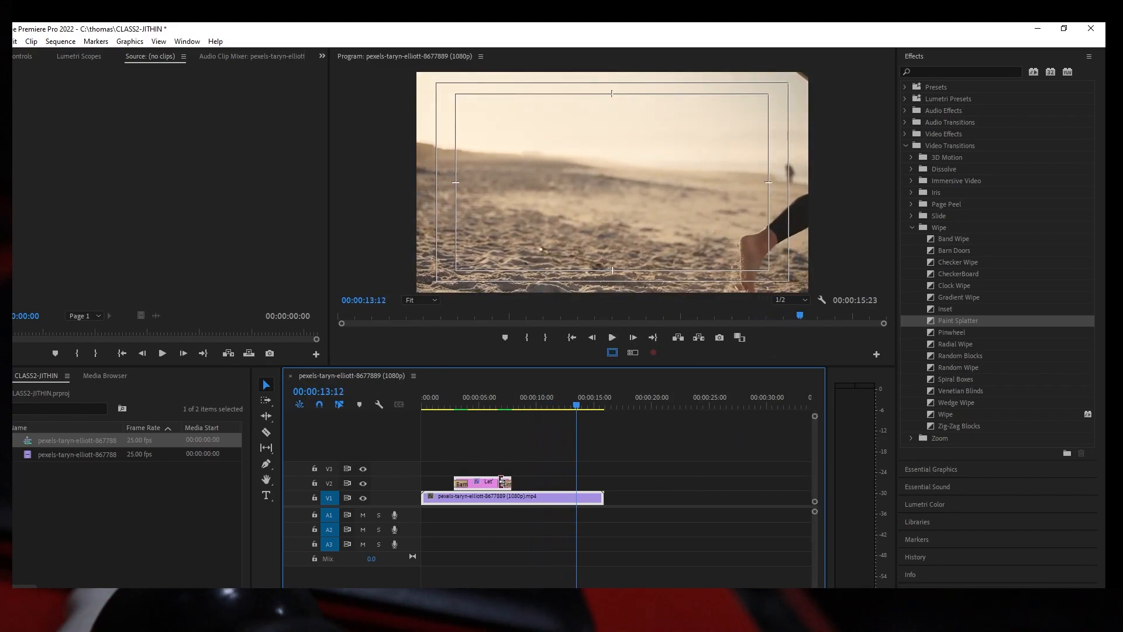
Step: Duplicate the "Let's Start" clip on V2 so that the copy ends together with the video clip
left_click(548, 476)
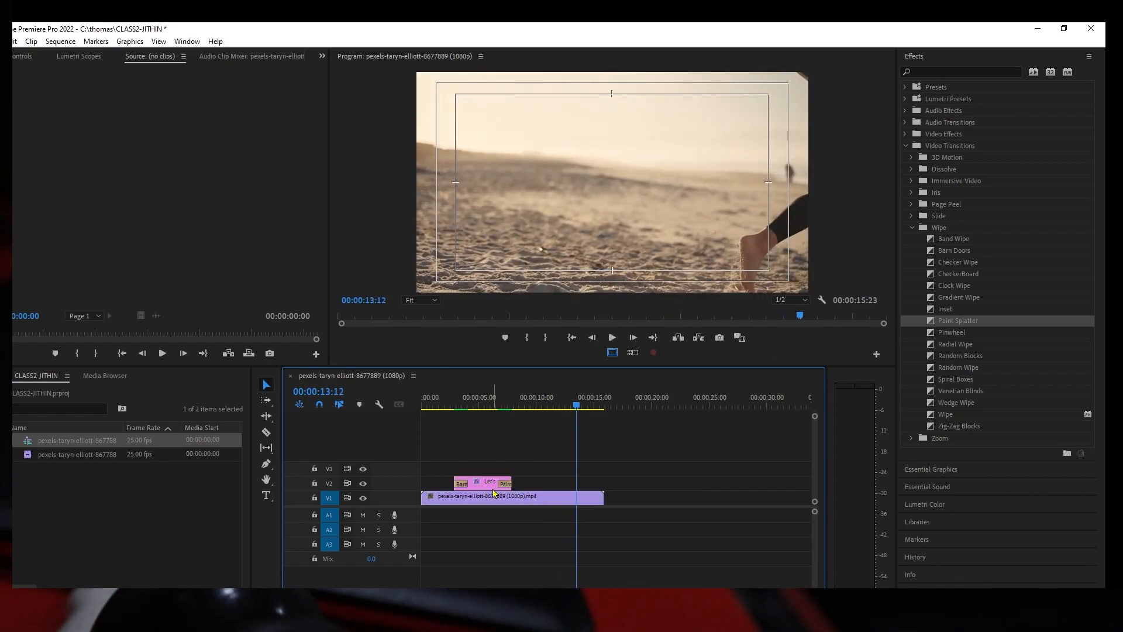
left_click(482, 489)
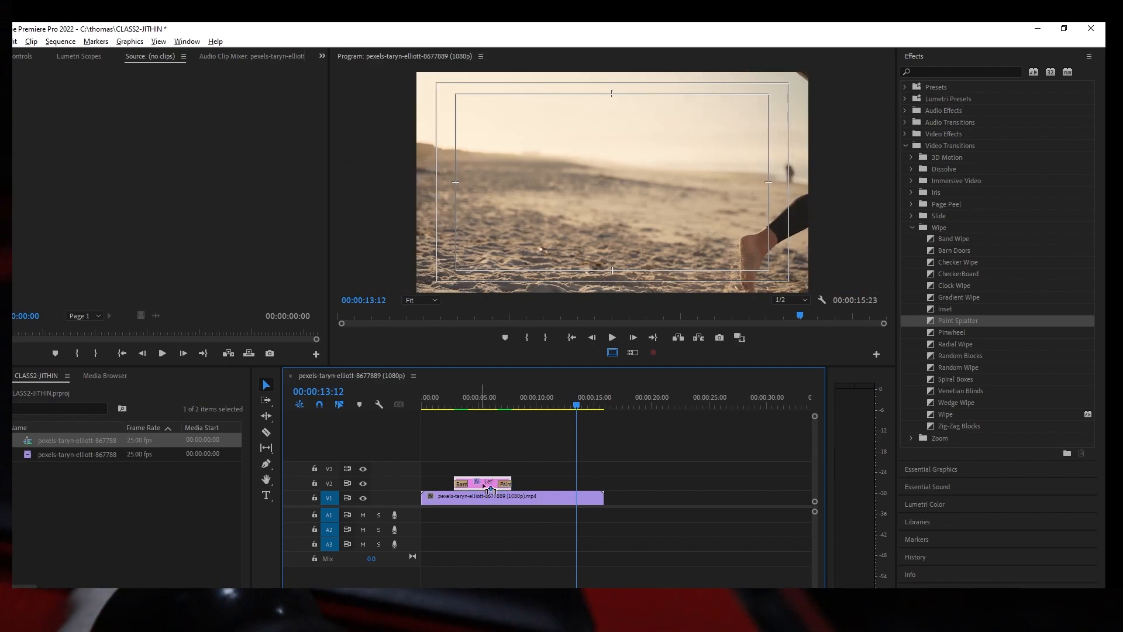
left_click_drag(490, 489, 571, 481)
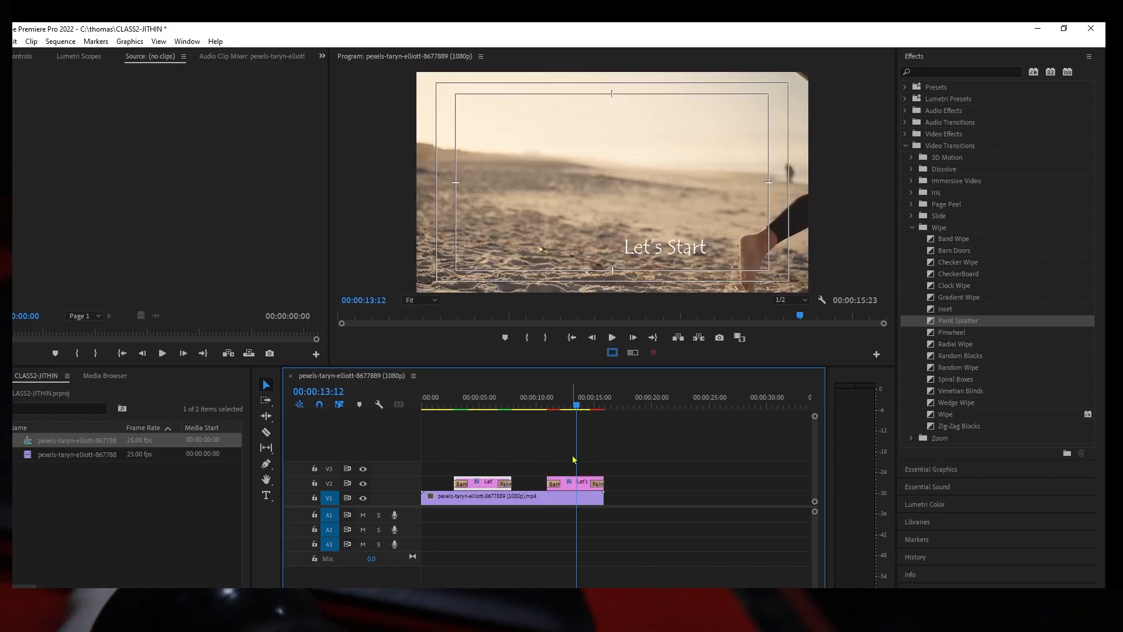
Step: Change the duplicated title's text to "Best Place to Register" and move it to about 796.6, 870.1
double_click(567, 481)
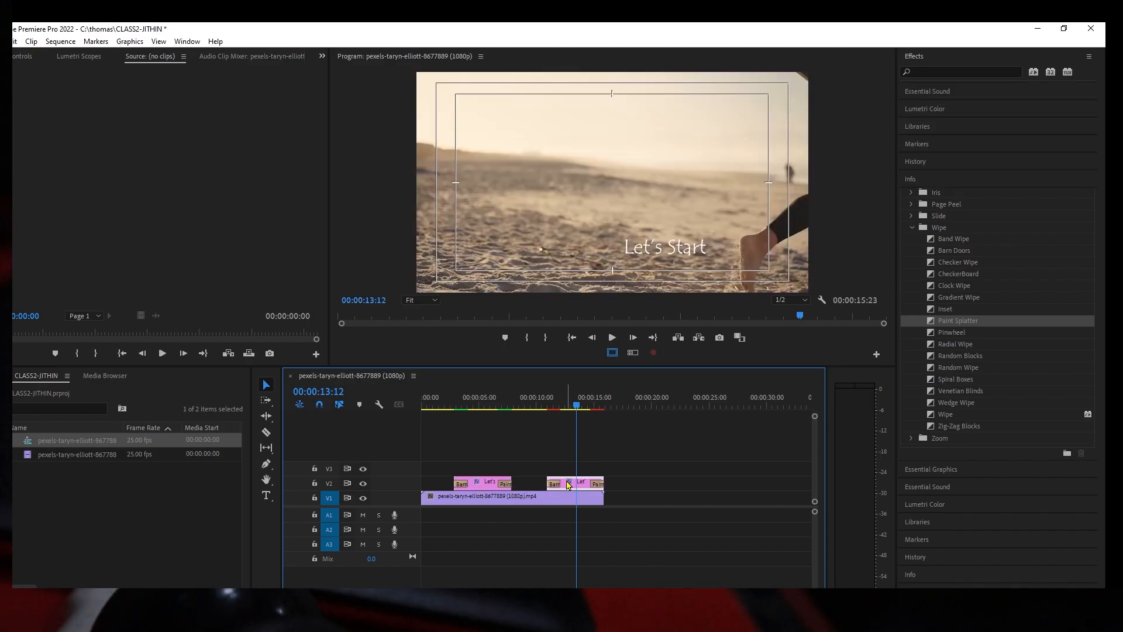
double_click(655, 255)
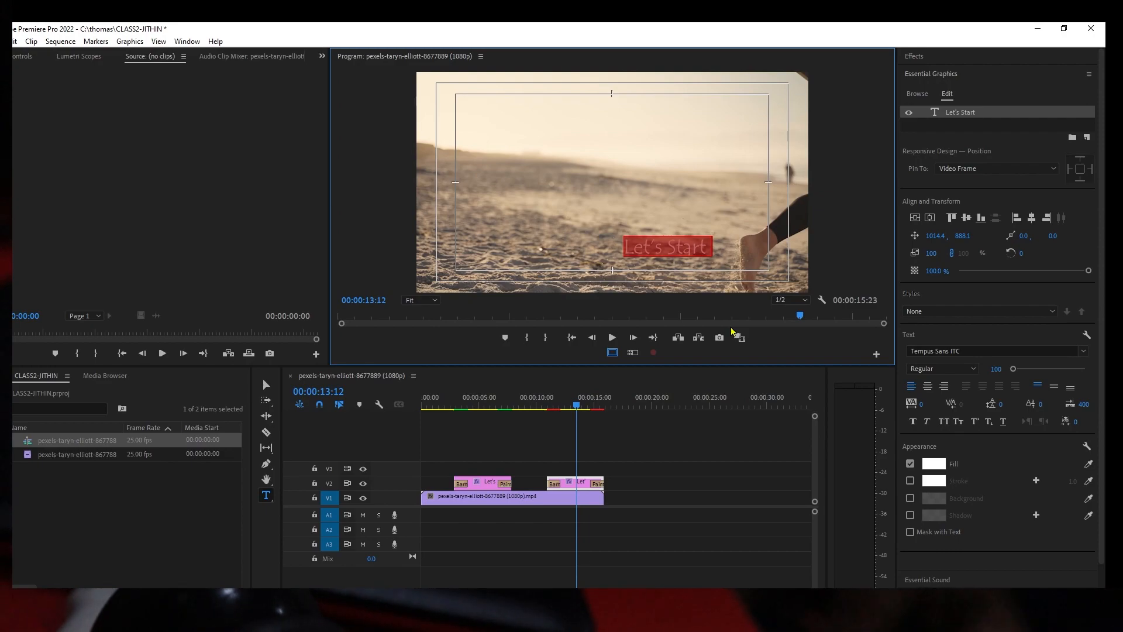
type("Be")
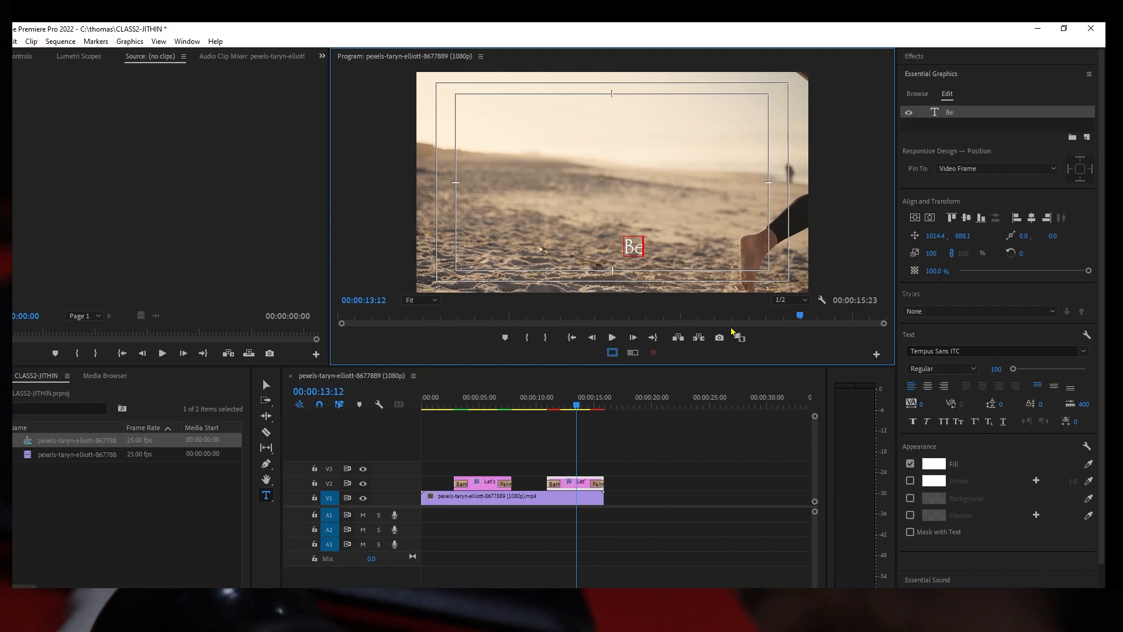
type("st Place")
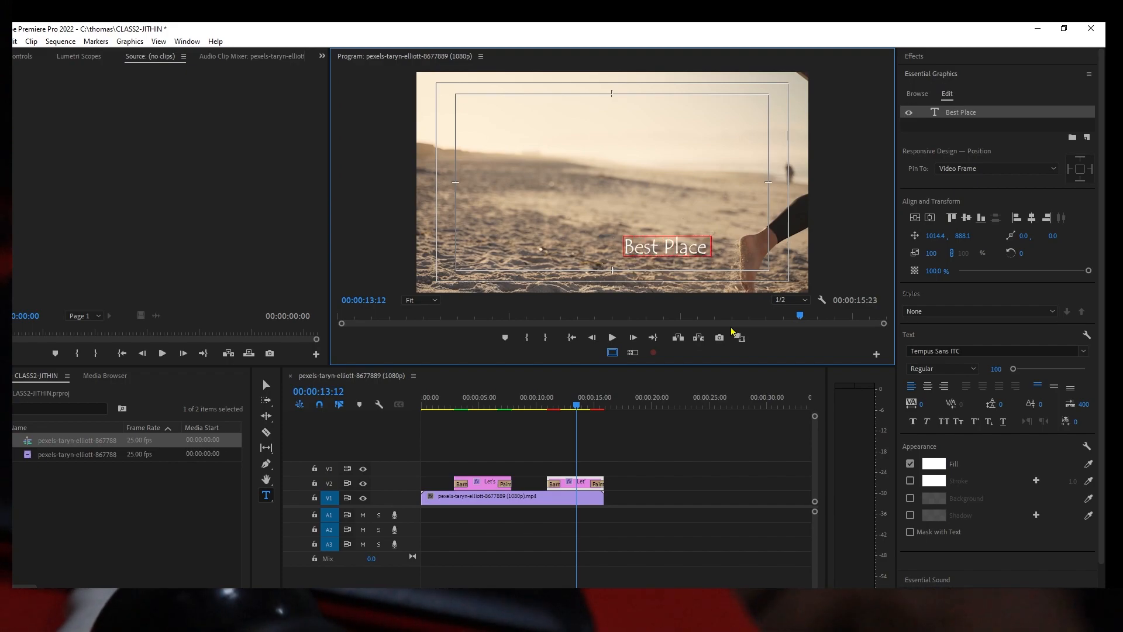
type(" T")
key("BackSpace")
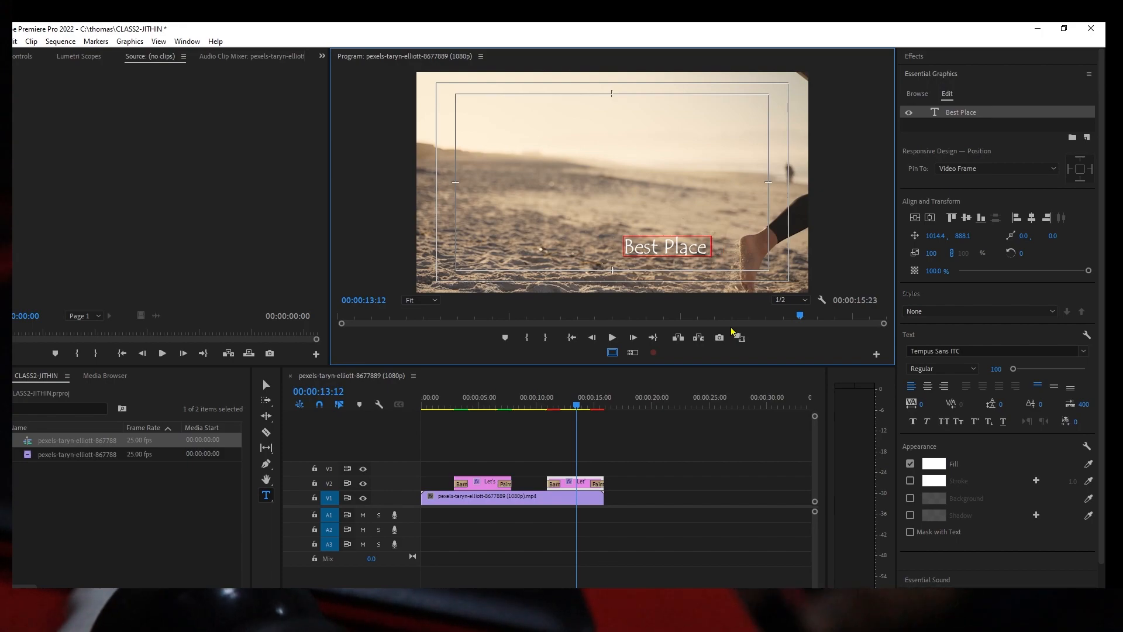
type("to")
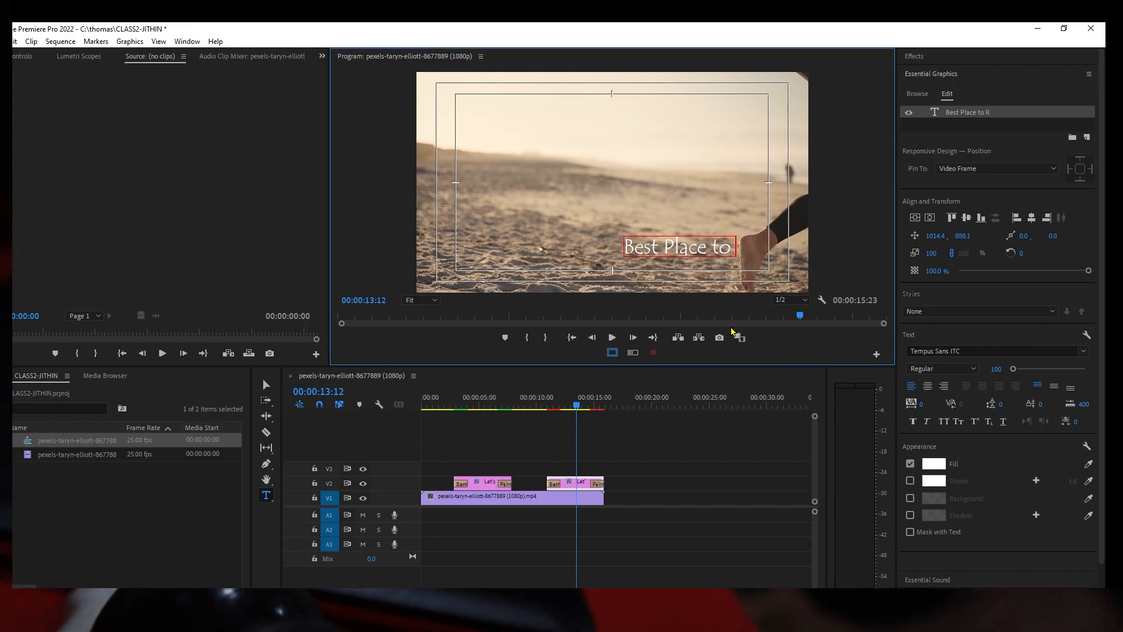
type(" Regi")
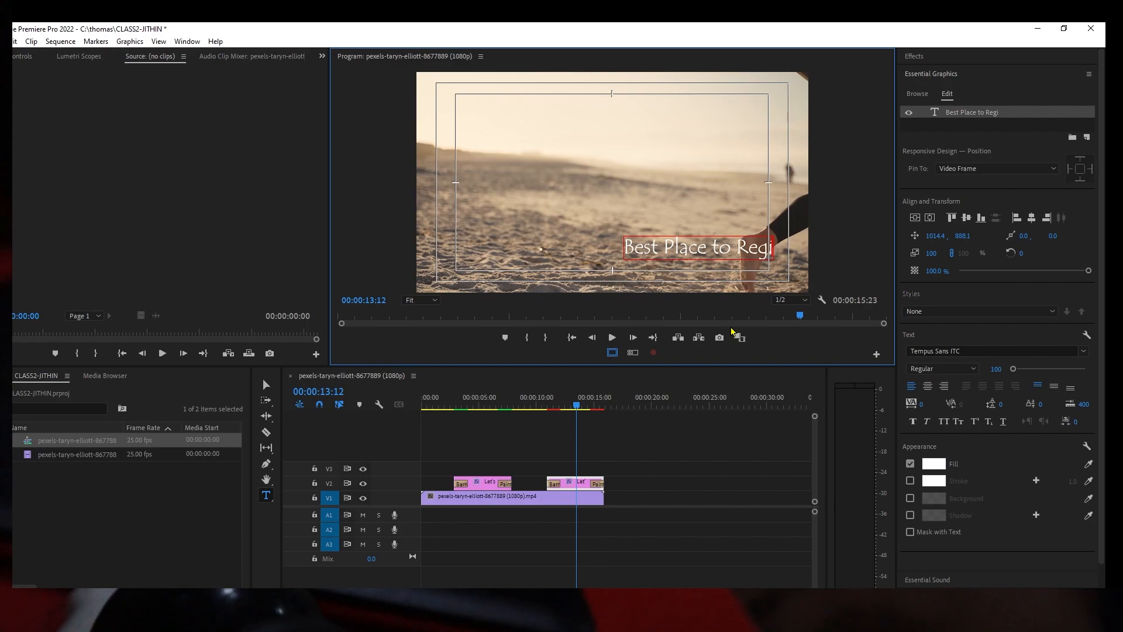
type("ster")
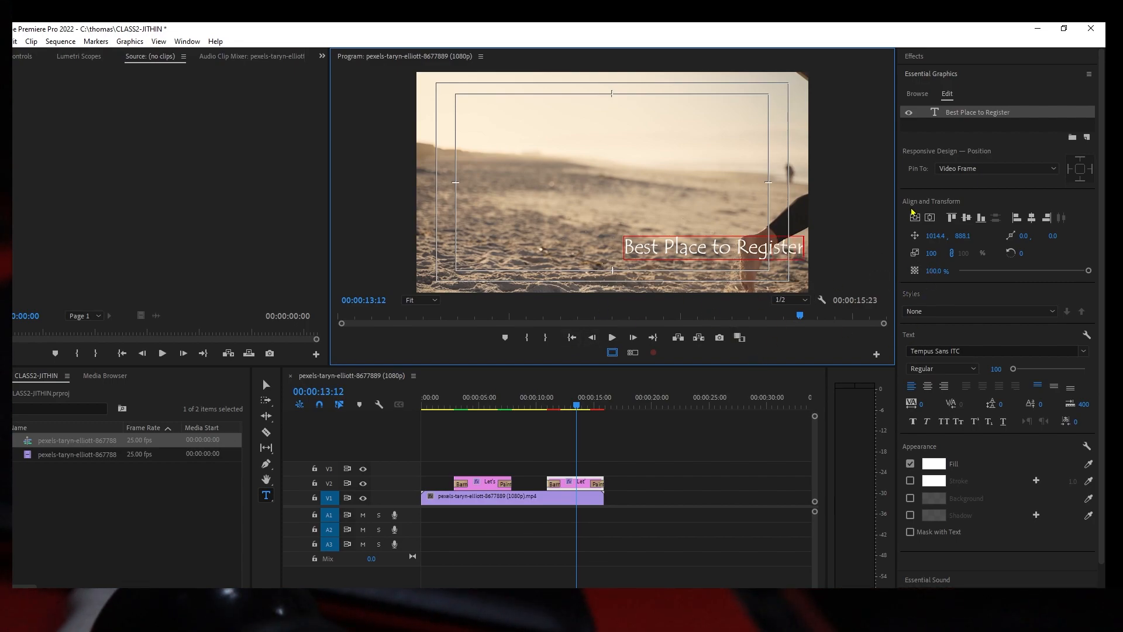
key("Escape")
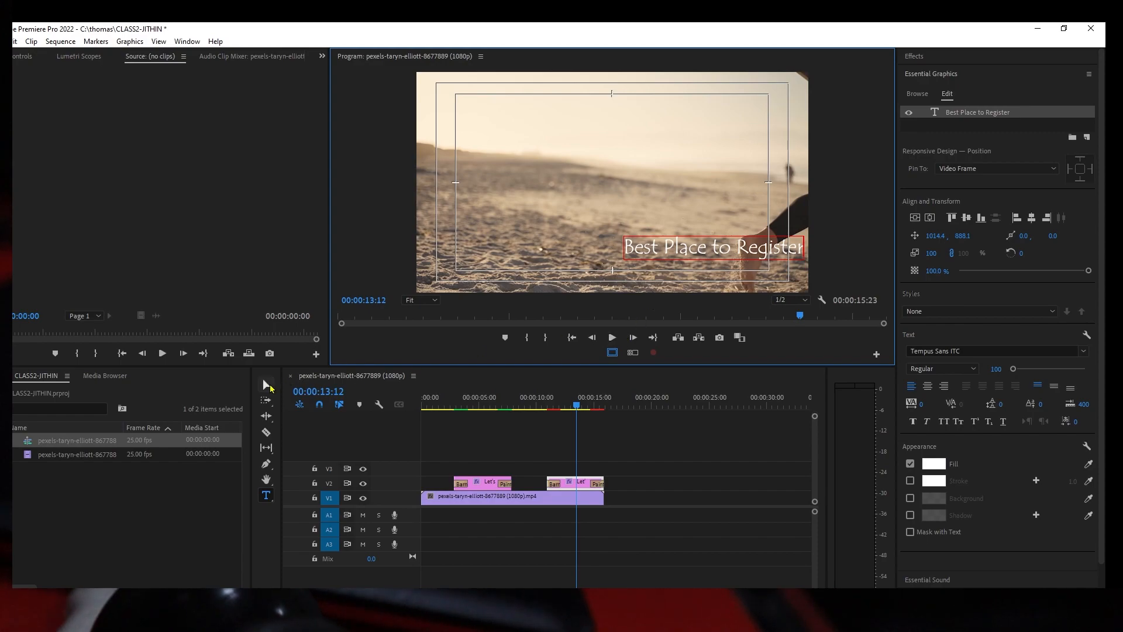
left_click_drag(682, 254, 642, 252)
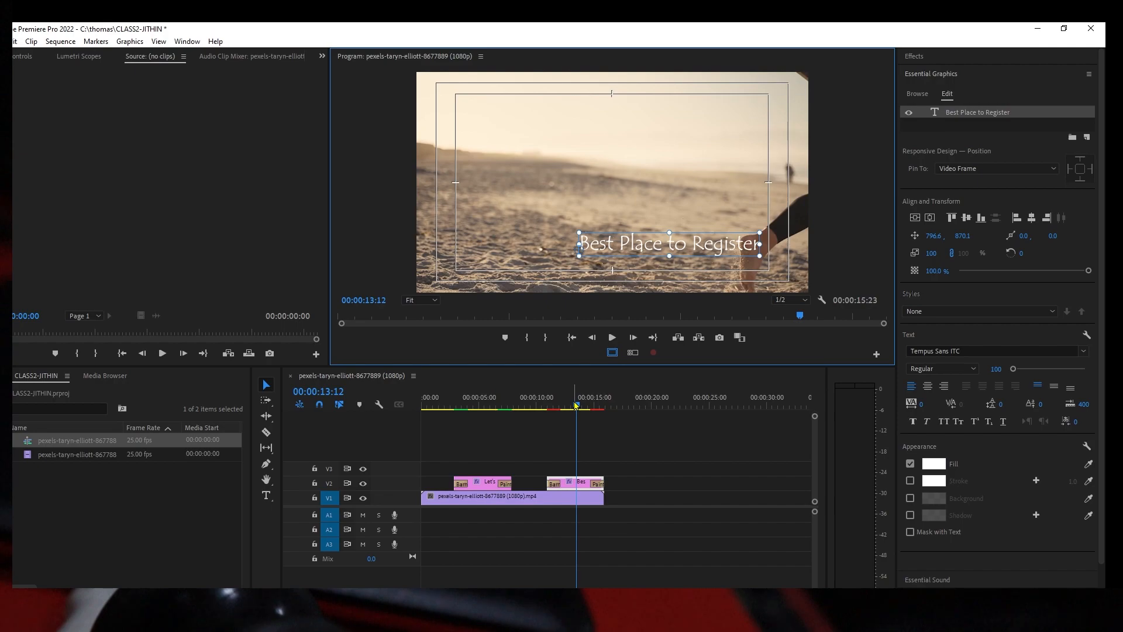
Step: Duplicate the "Best Place to Register" clip onto V3 at the same time and move one copy's text down to about 790.6, 965.0
mouse_move(577, 405)
left_mouse_down()
mouse_move(544, 405)
mouse_move(569, 406)
left_mouse_up()
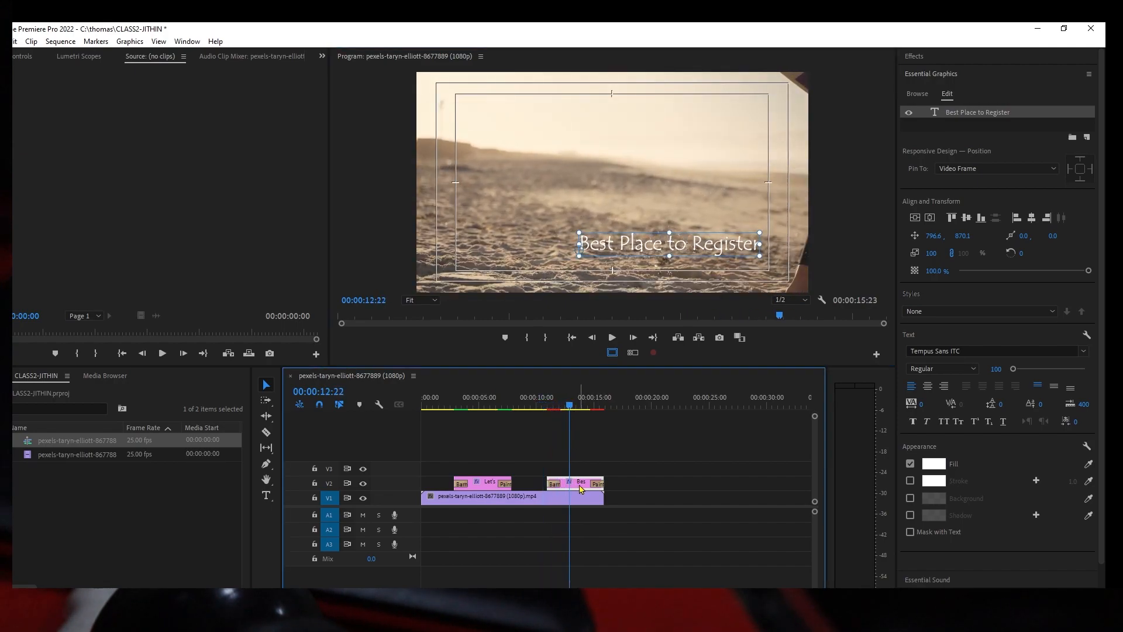
left_click_drag(576, 488, 575, 471)
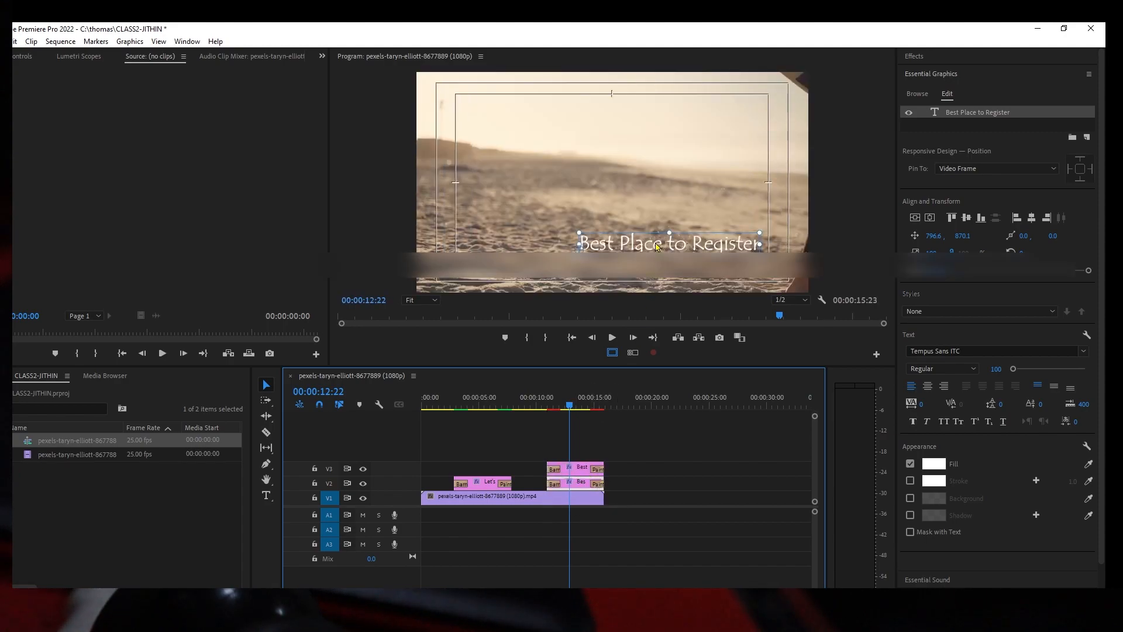
left_click_drag(658, 247, 656, 267)
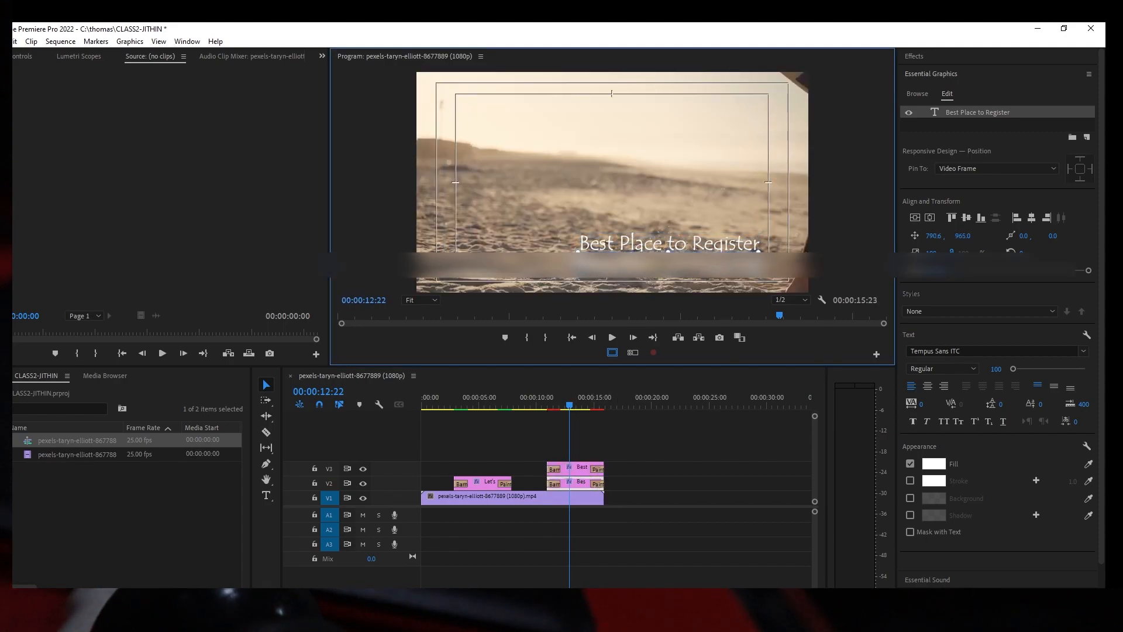
Step: Replace the lower title's text on V2 with the contact phone number and move it to about 999.2, 965.0 under "Best Place to Register"
left_click(579, 468)
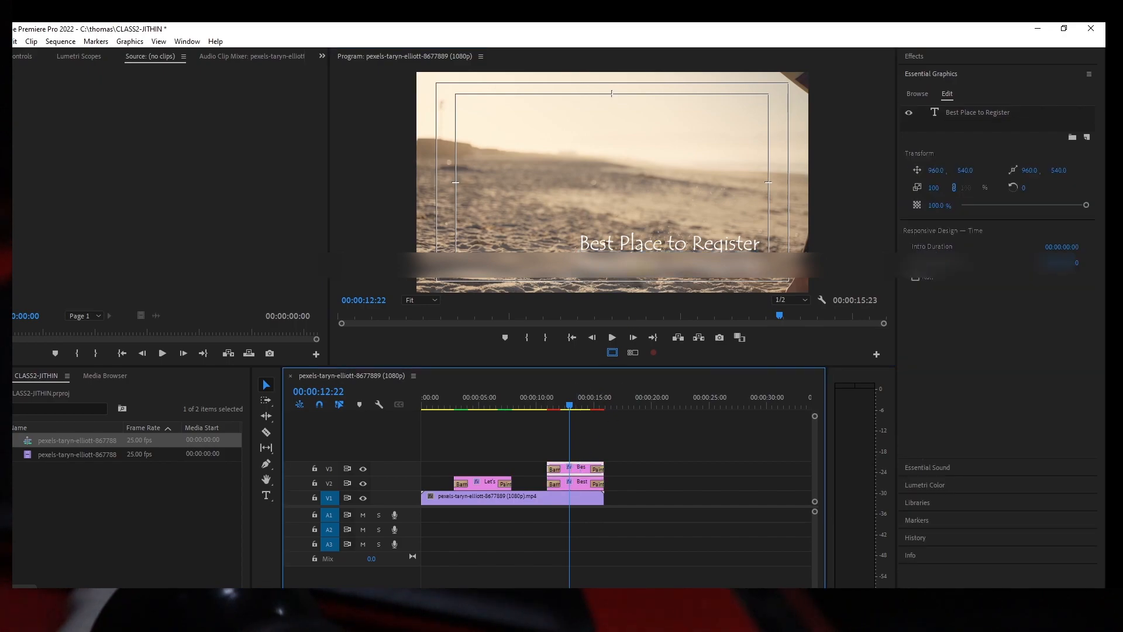
double_click(661, 265)
type("800-3")
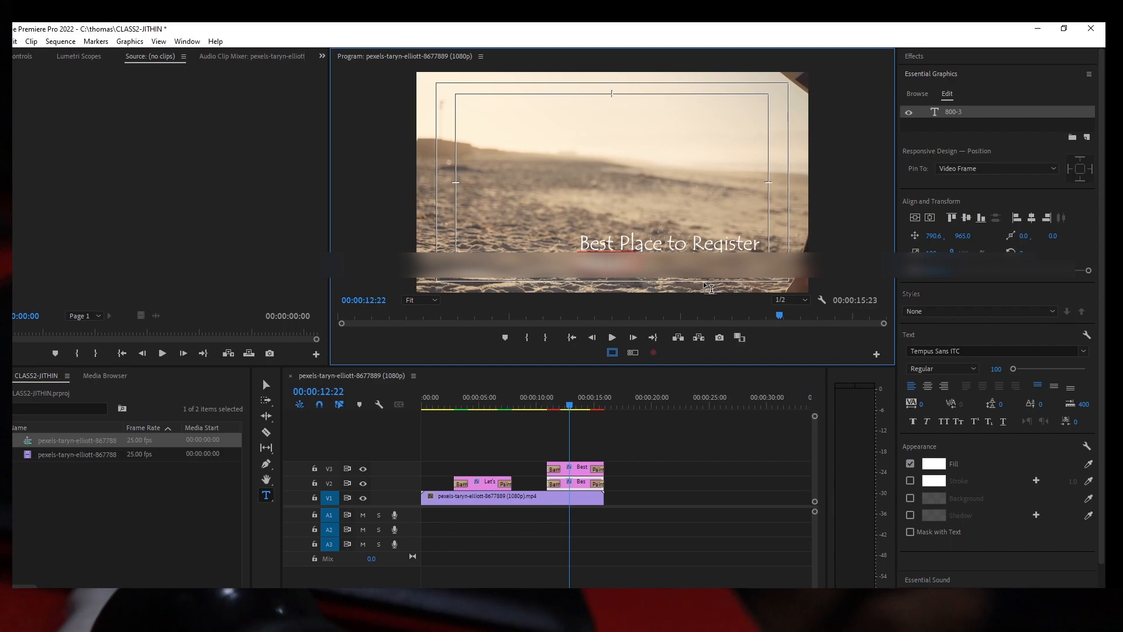
type("456")
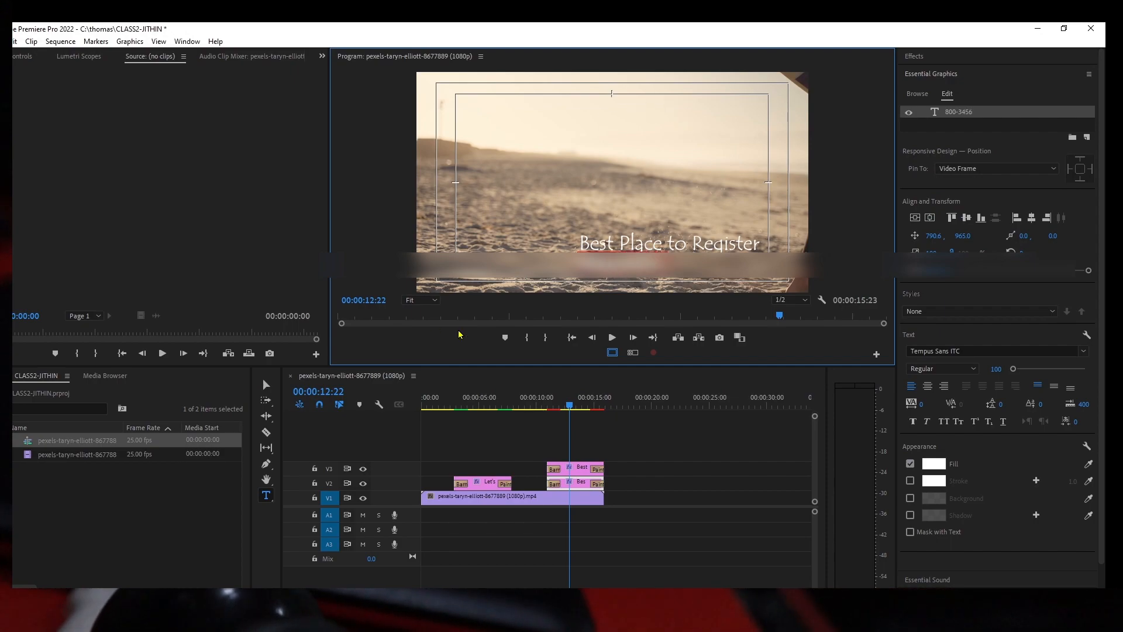
left_click(266, 384)
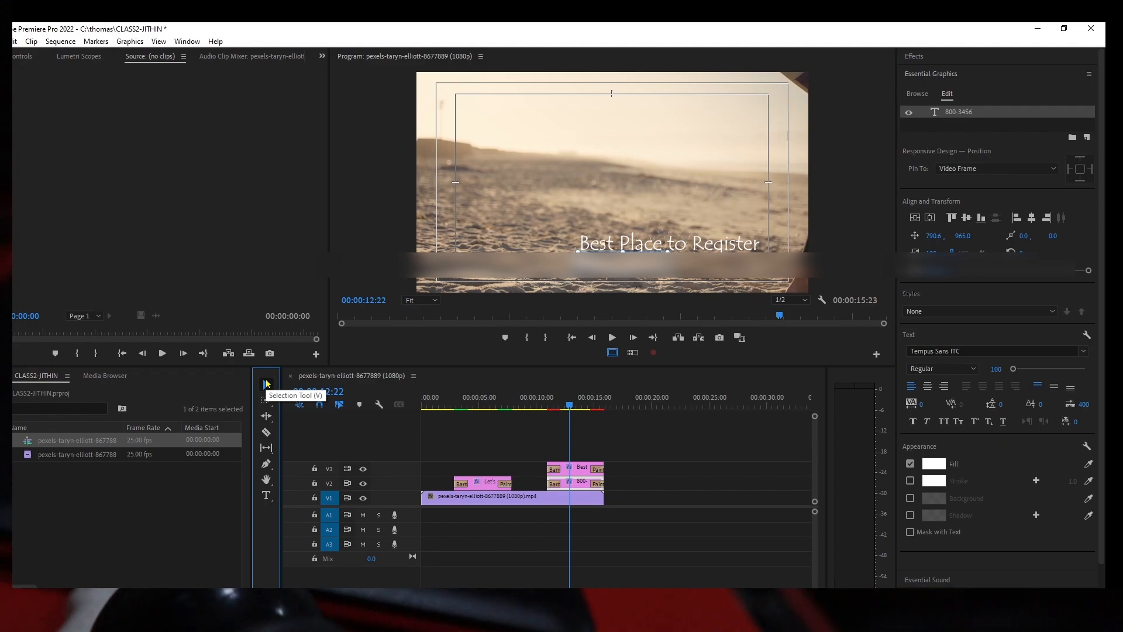
left_click_drag(622, 260, 666, 259)
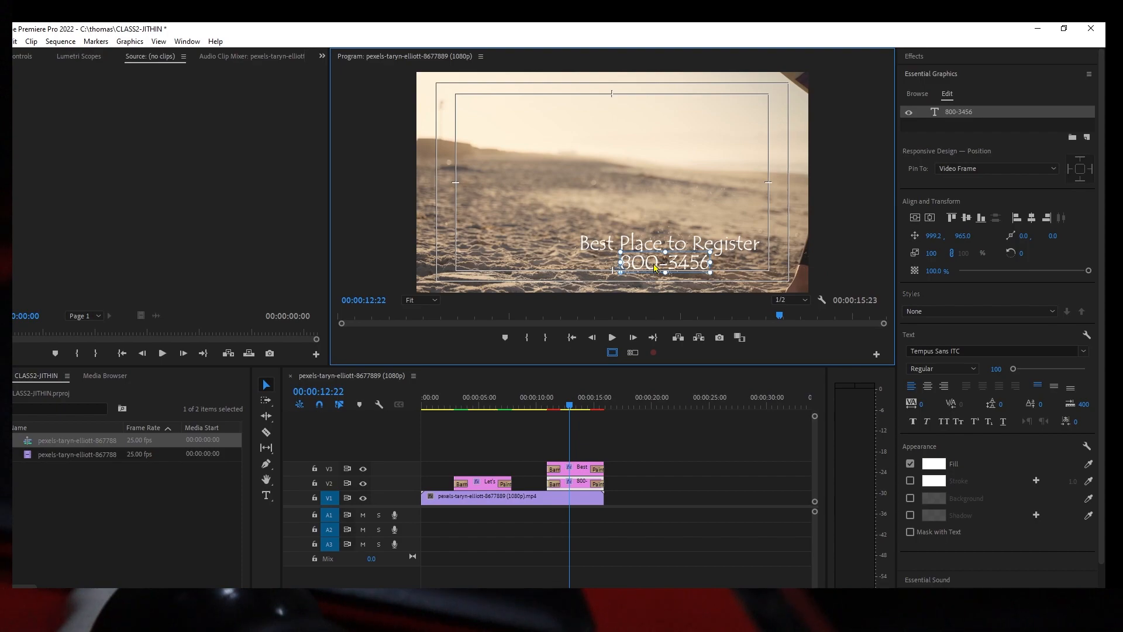
left_click(702, 457)
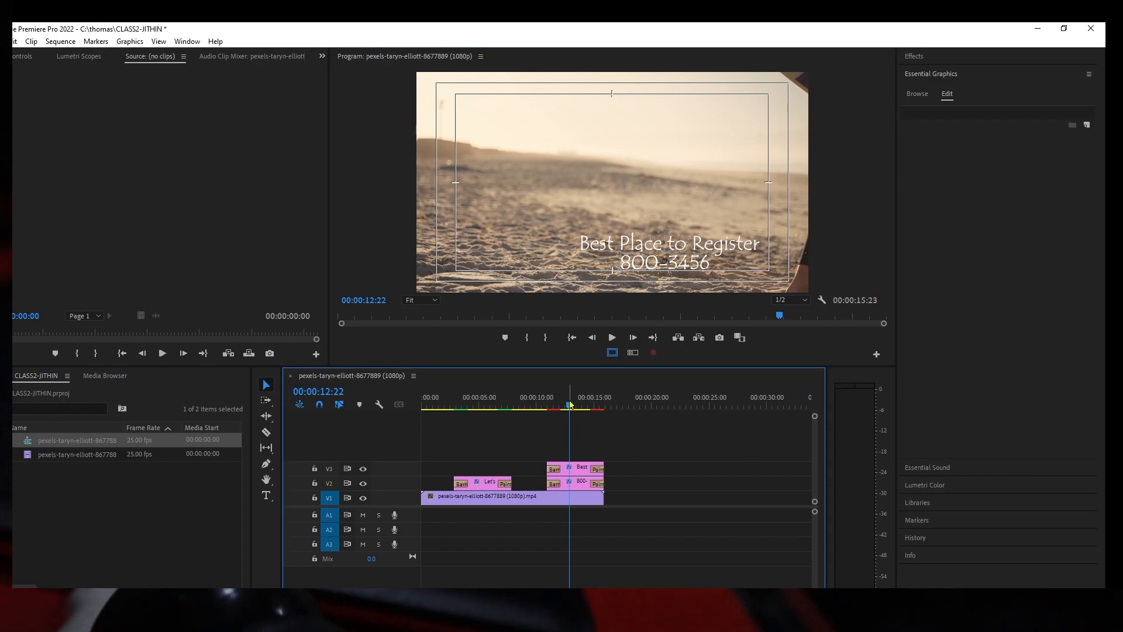
Step: Play the whole sequence from the beginning to review the titles and return the playhead to 00:00:00:00
left_click_drag(571, 404, 359, 440)
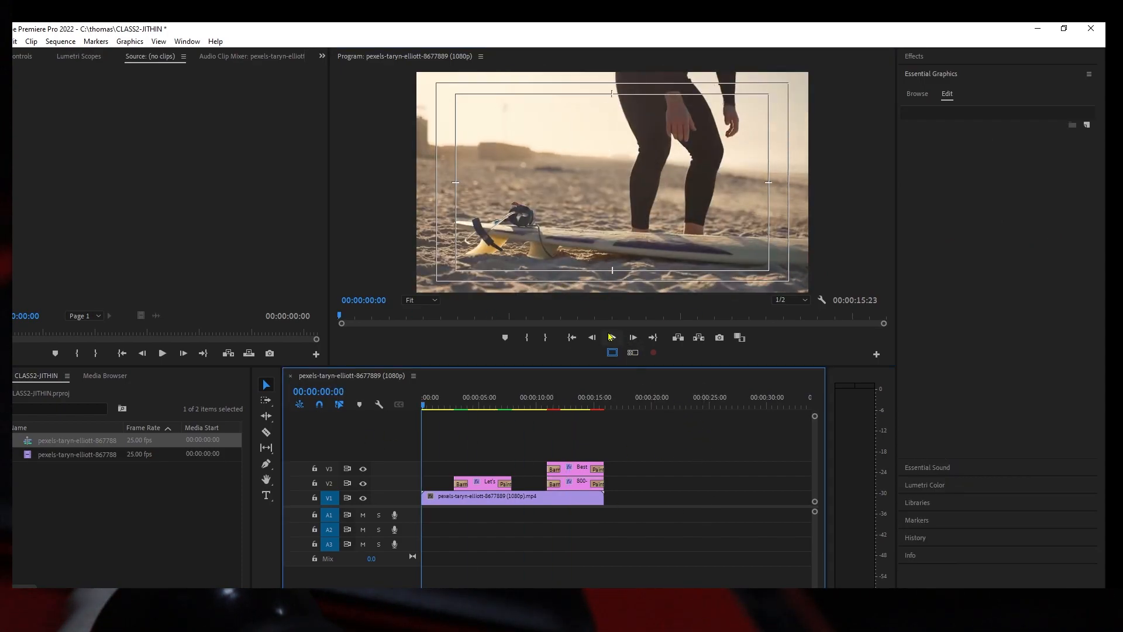
left_click(612, 337)
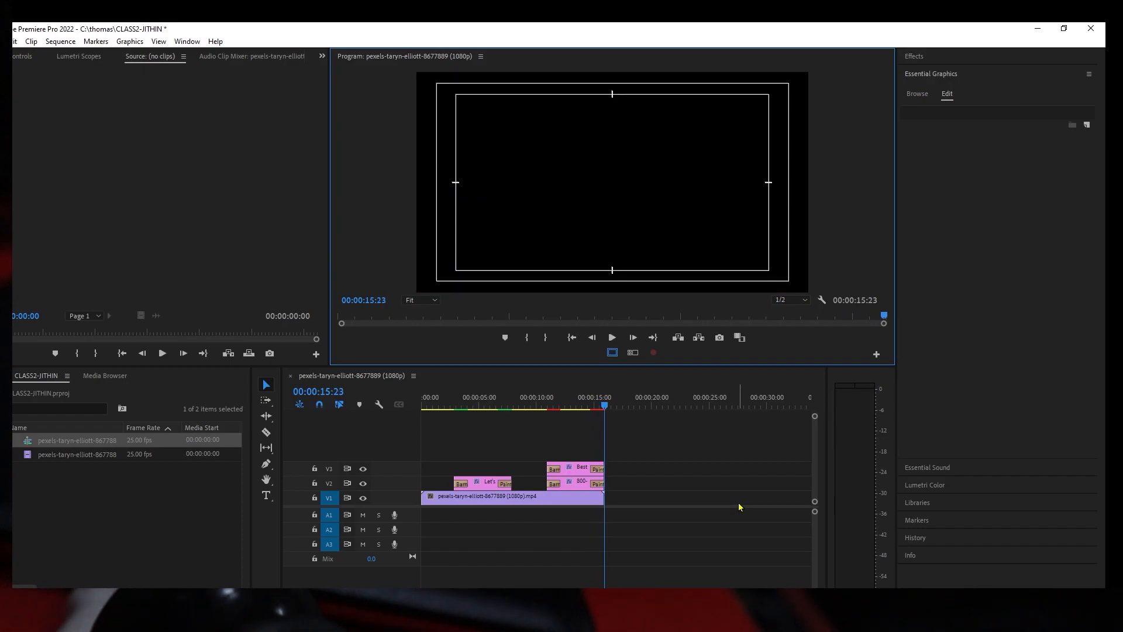
left_click(479, 408)
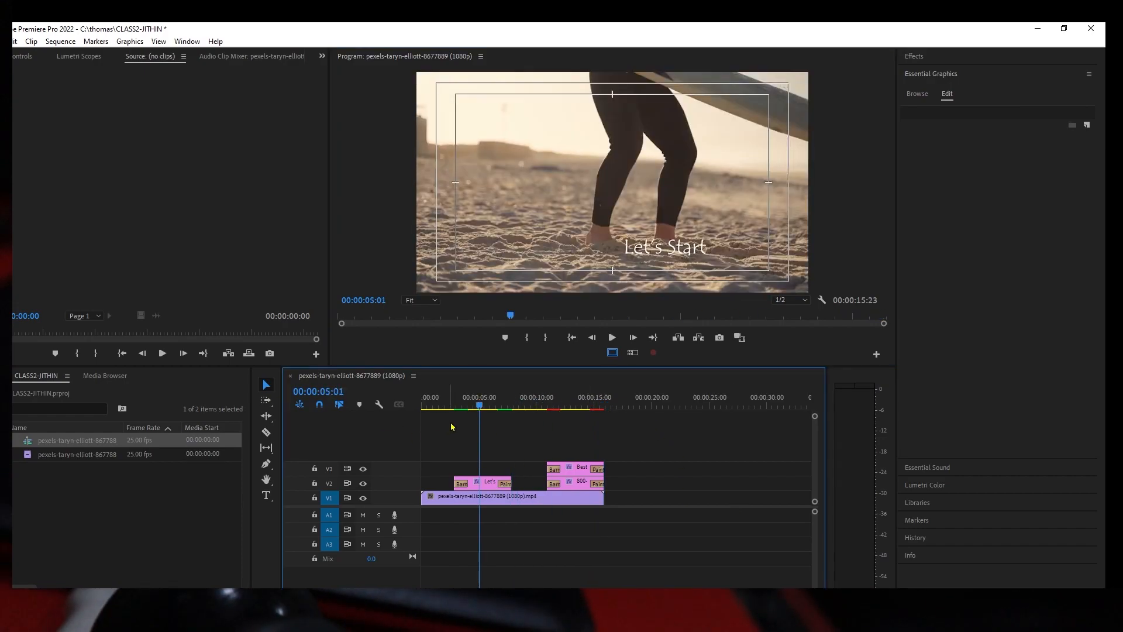
left_click_drag(479, 406, 408, 419)
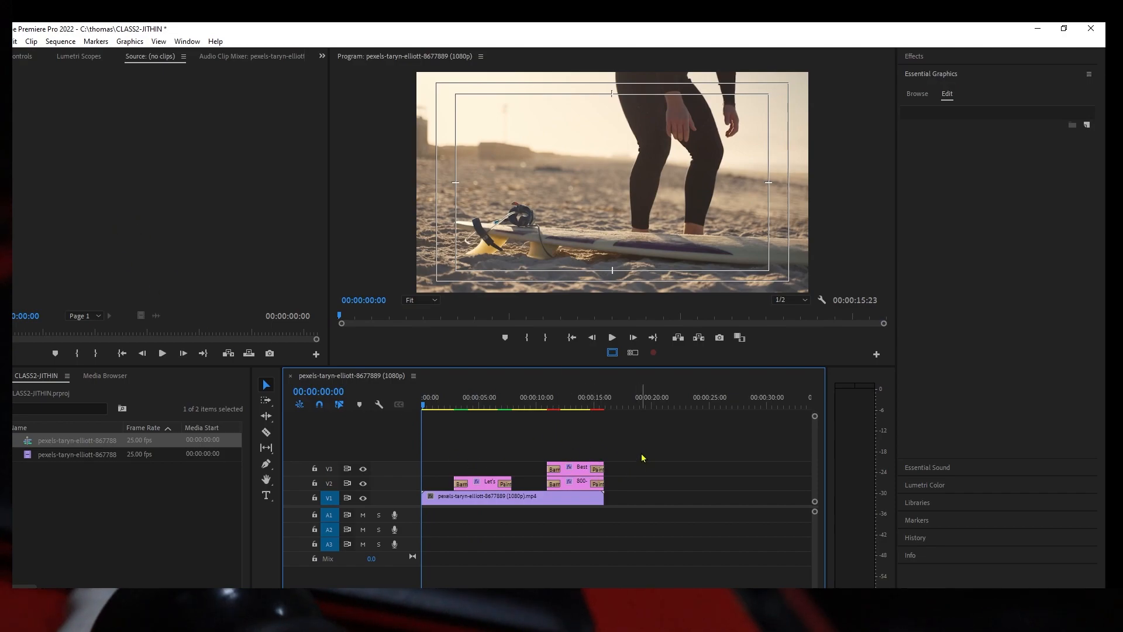
Step: Save the project and leave all timeline clips deselected
left_click_drag(641, 453, 422, 551)
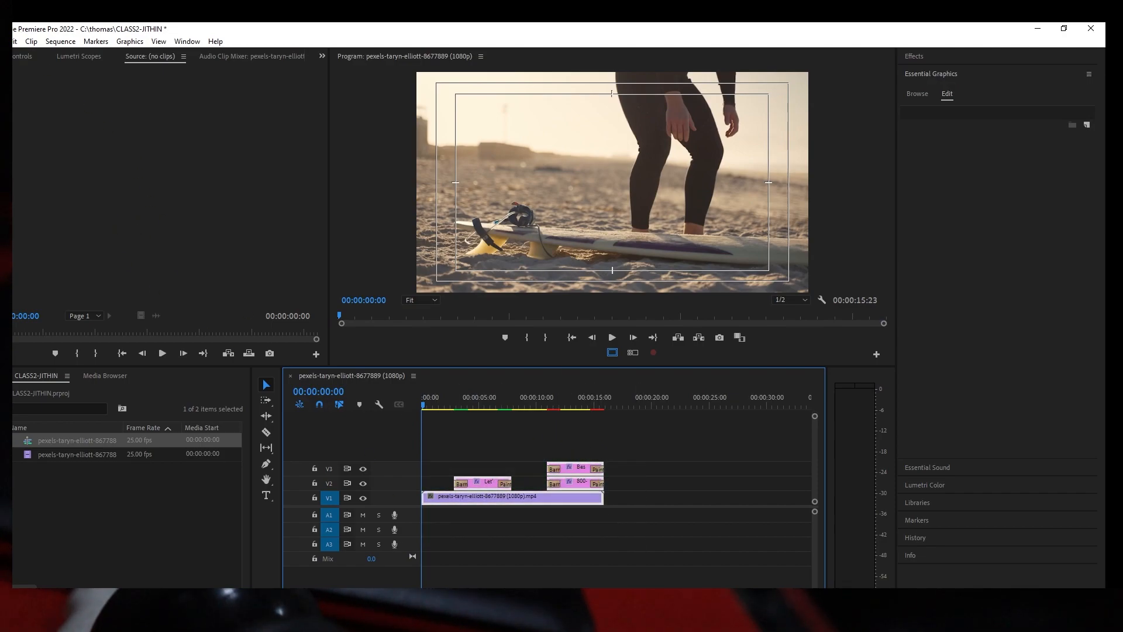
left_click(2, 41)
left_click(549, 428)
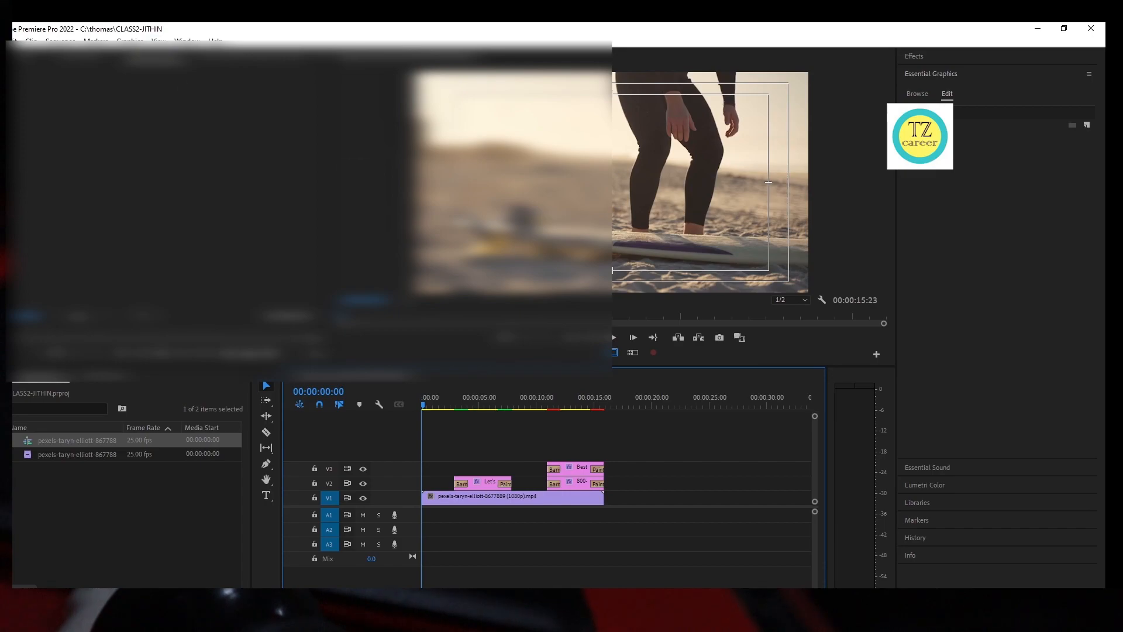
Step: Export the sequence as an H.264 video named class-2-render-.mp4 in the class-ytub folder
left_click(2, 41)
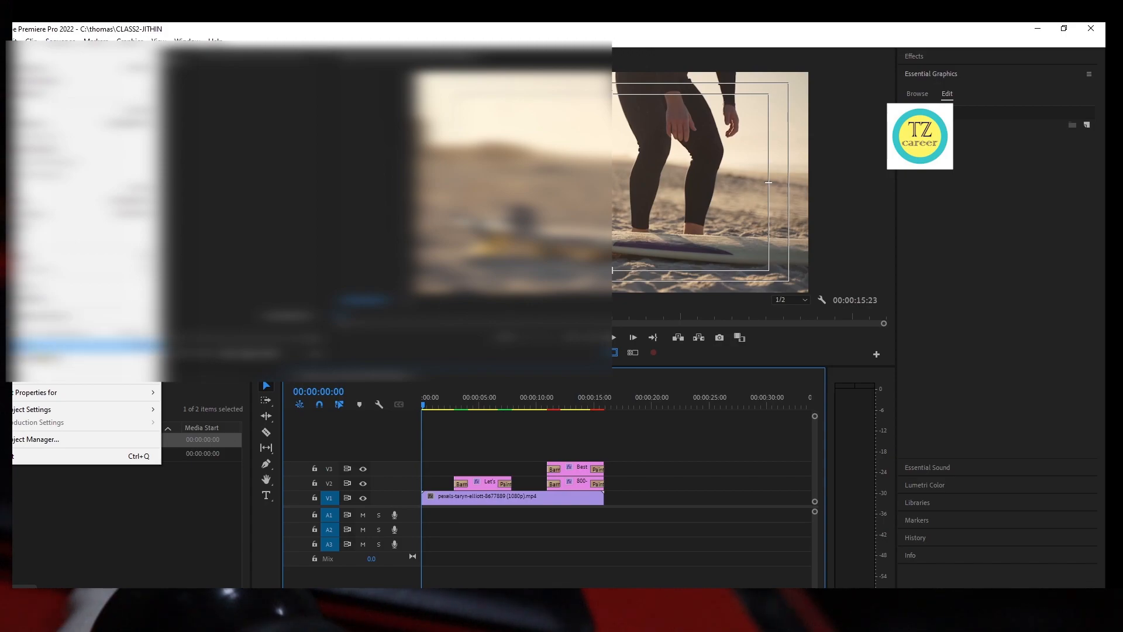
mouse_move(82, 375)
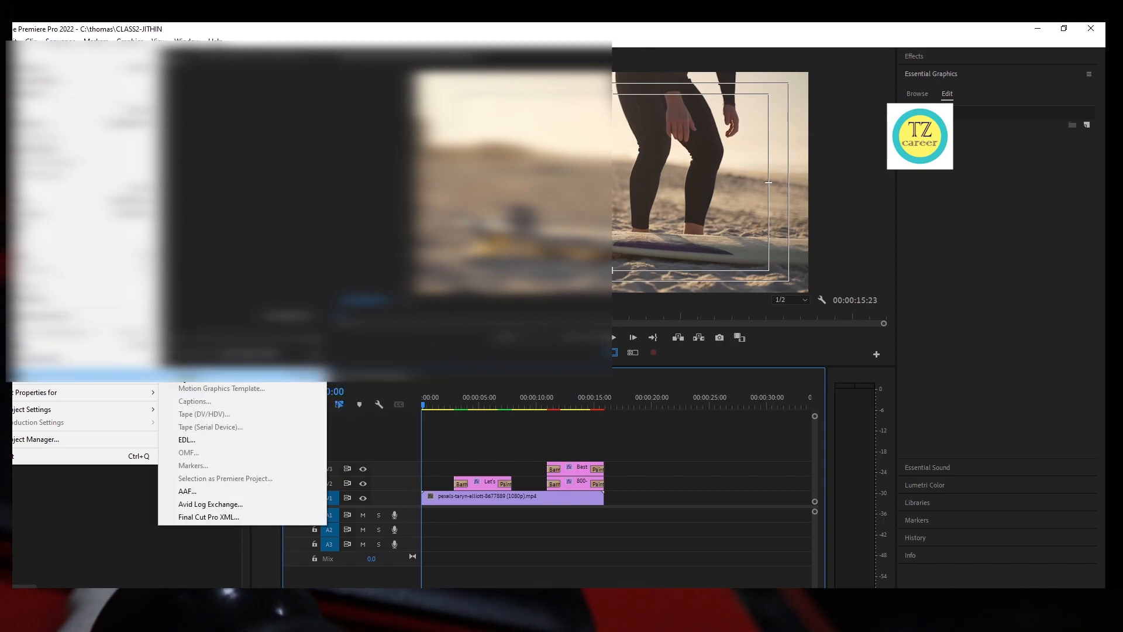
left_click(182, 374)
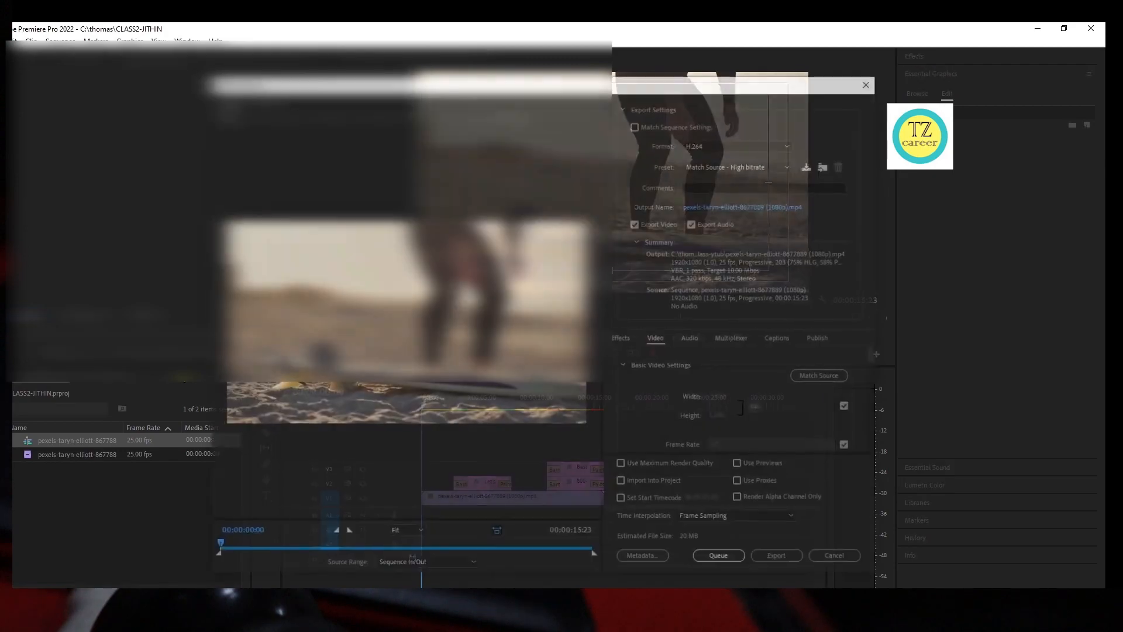
left_click(760, 206)
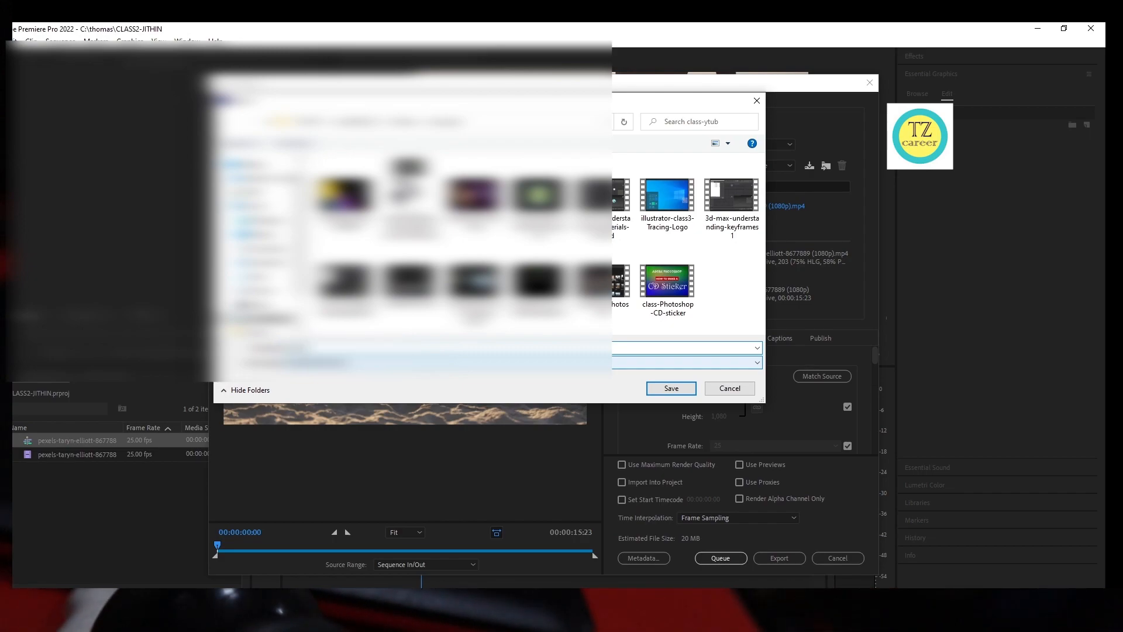
type("class-")
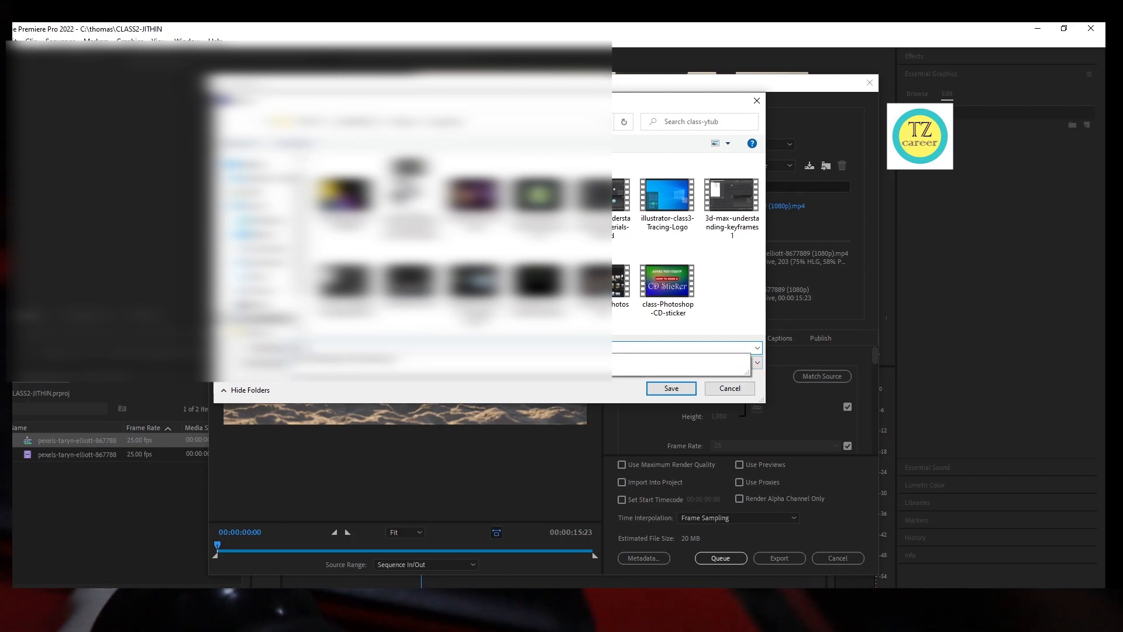
type("r")
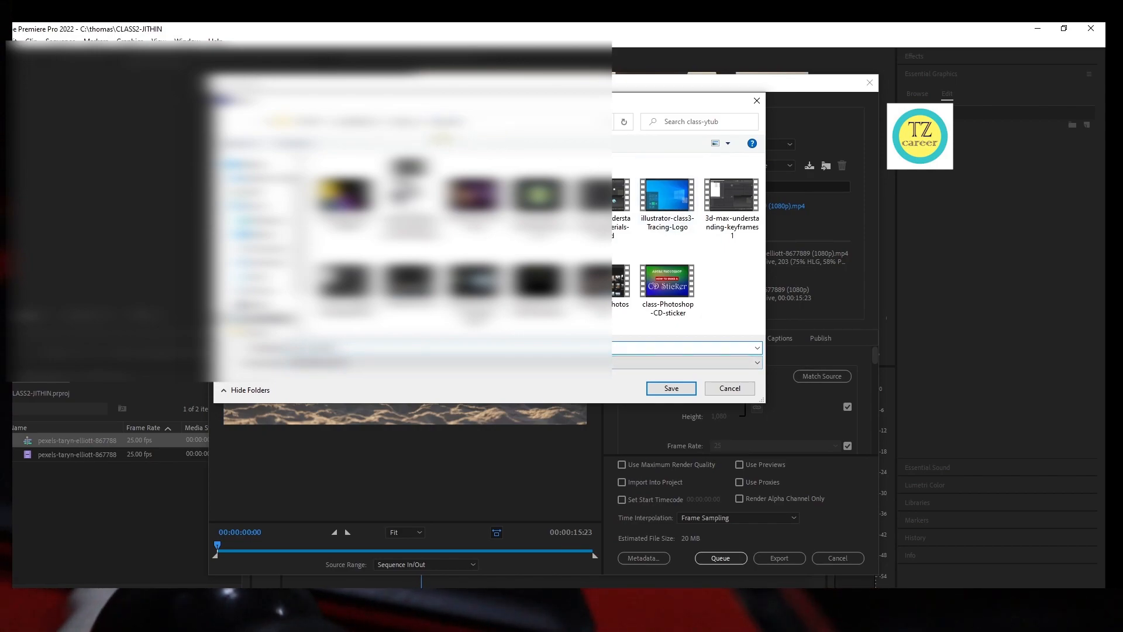
left_click(671, 388)
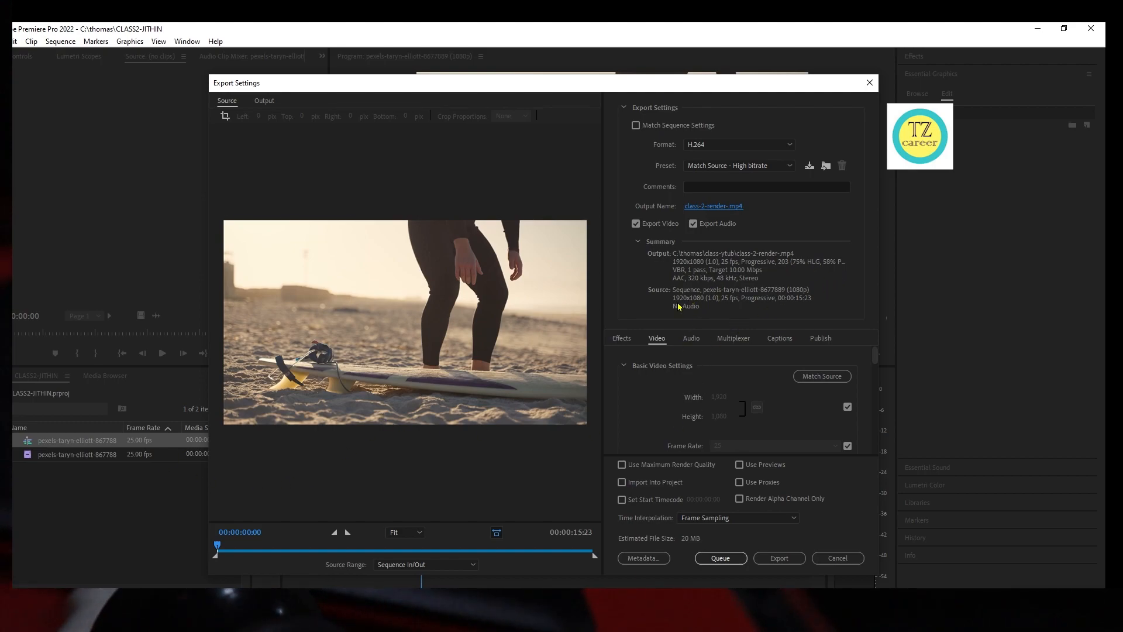
left_click(778, 560)
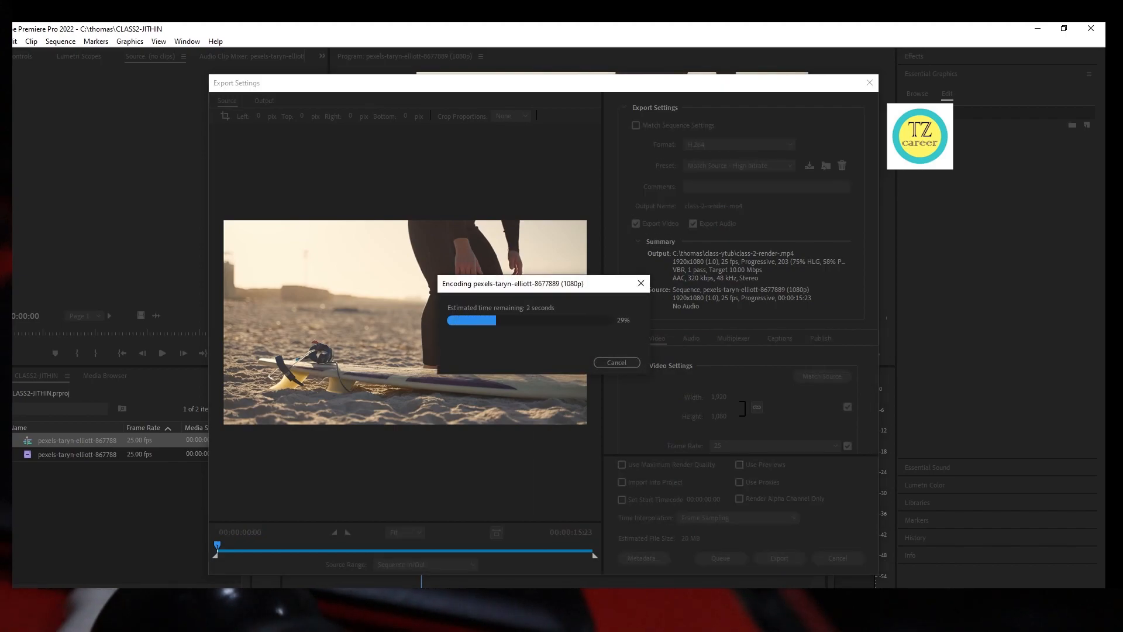